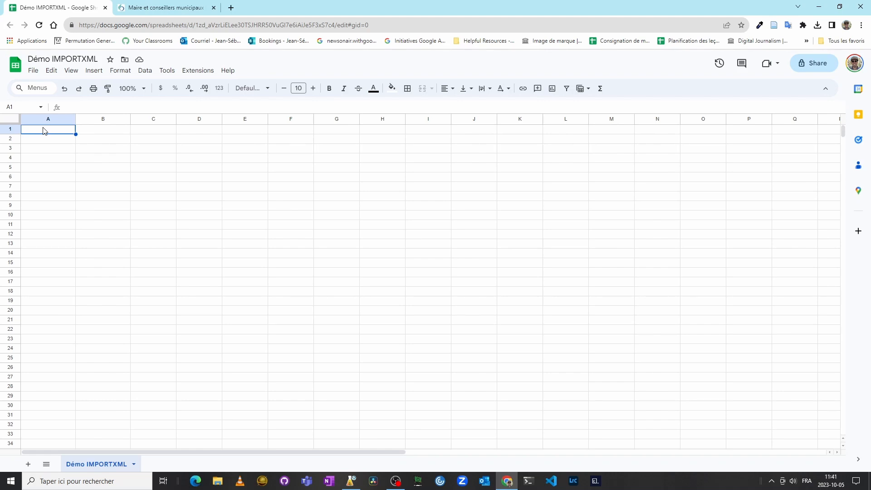
Step: Look through Ottawa's "Maire et conseillers municipaux" web page to see how each council member's details are listed
left_click(166, 9)
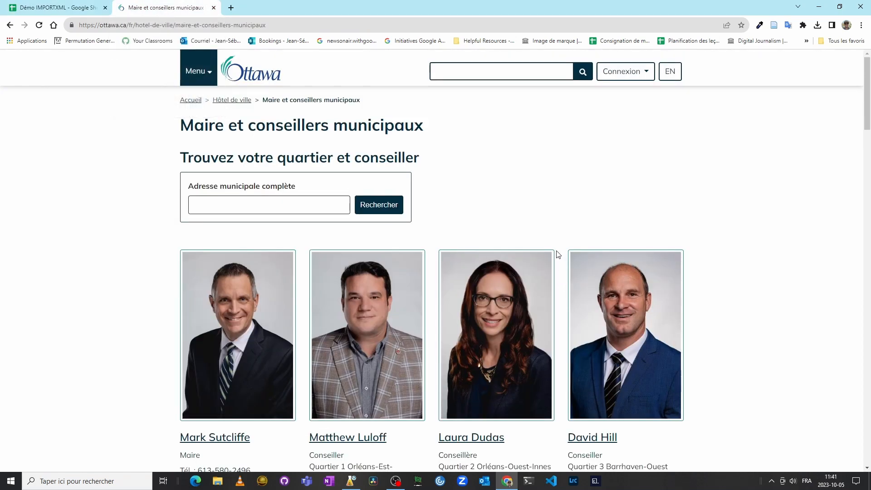
left_click_drag(178, 129, 440, 137)
left_click(478, 171)
scroll(451, 198, "down", 3)
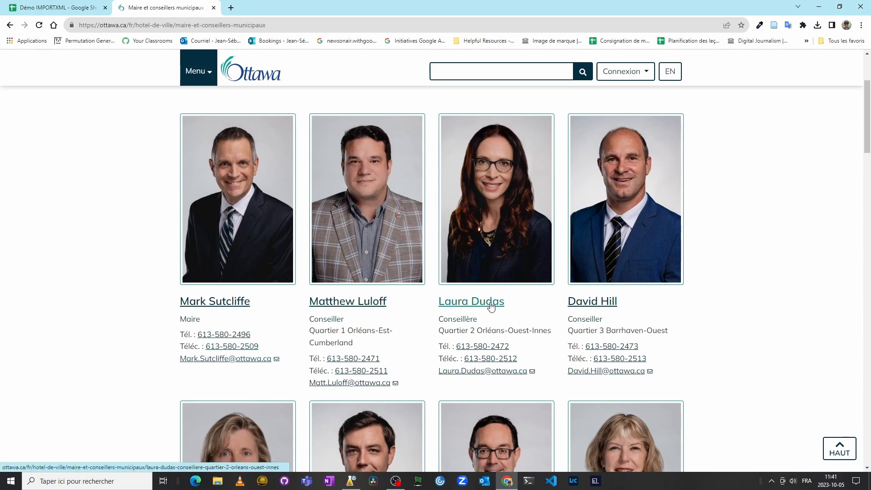
scroll(754, 247, "down", 4)
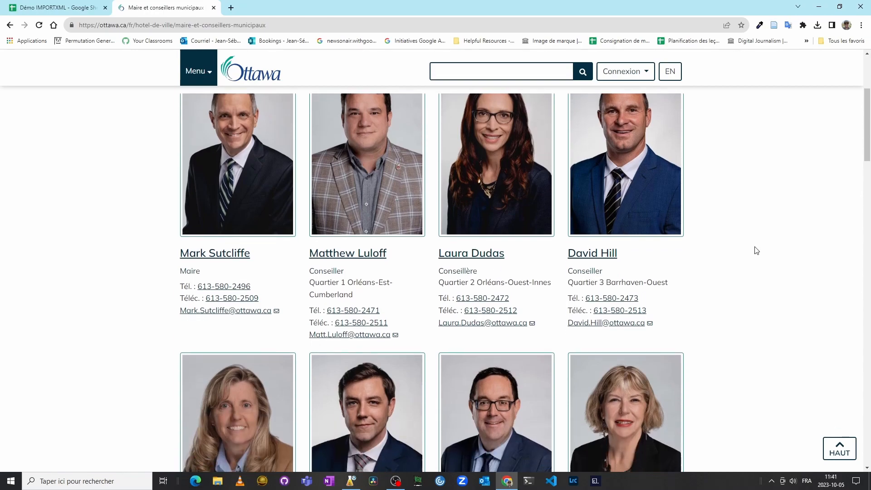
scroll(755, 243, "down", 20)
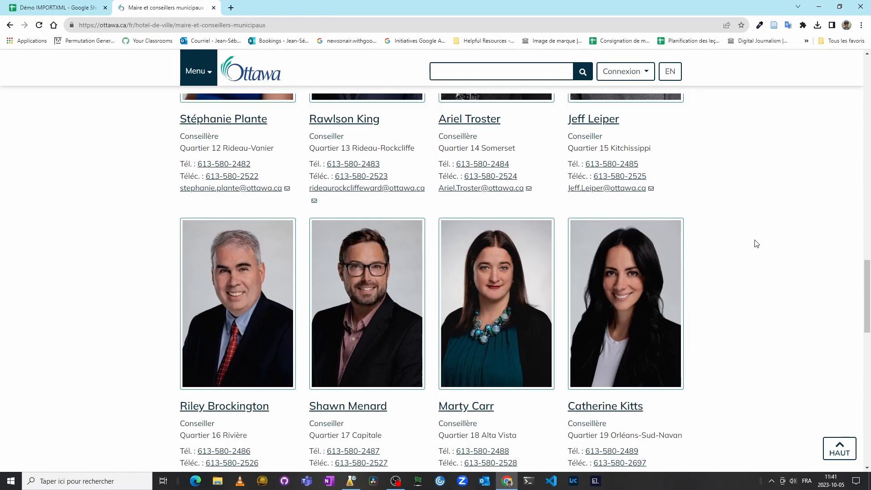
scroll(756, 244, "down", 6)
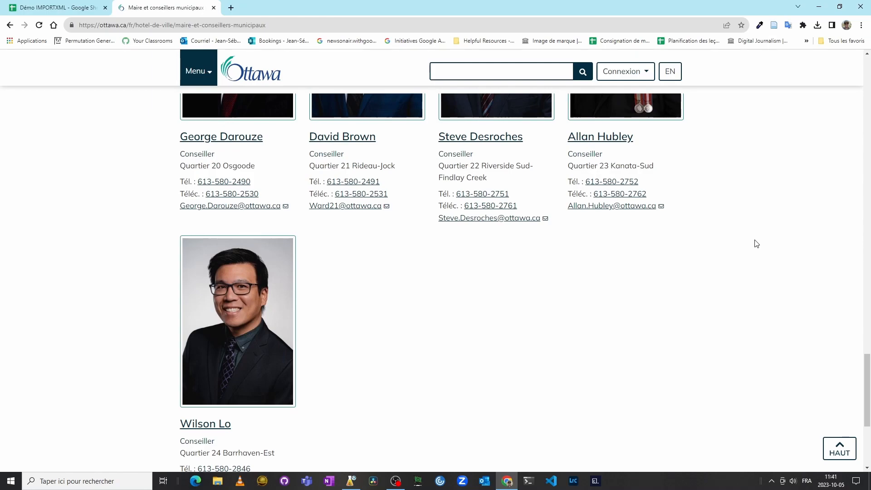
scroll(756, 243, "up", 20)
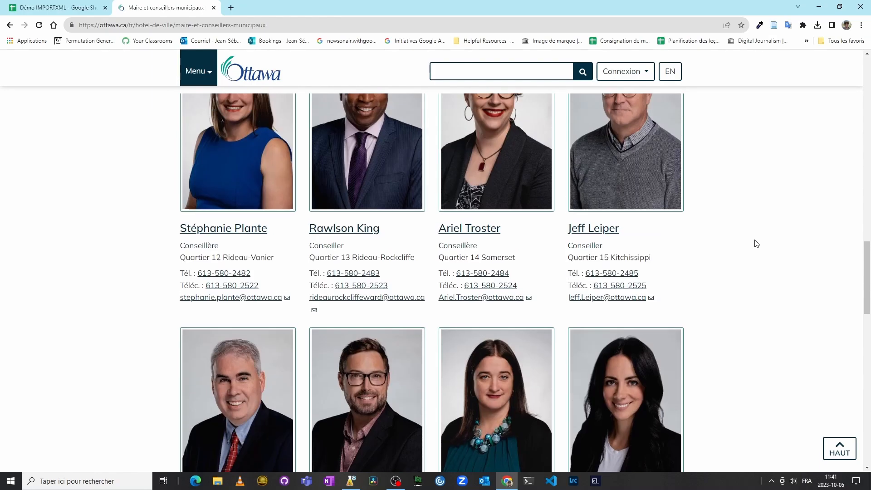
scroll(756, 243, "down", 4)
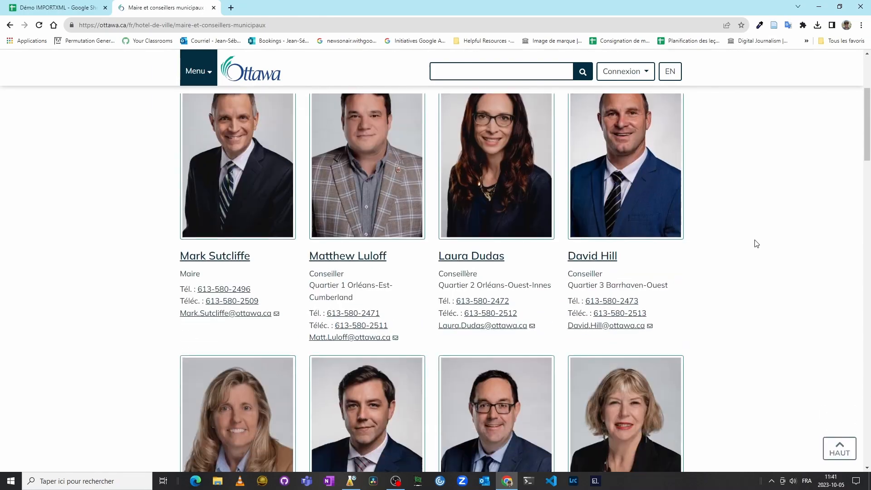
Step: Open the browser's developer tools, enlarge the visible page area and inspect the HTML element holding the mayor's name
right_click(113, 294)
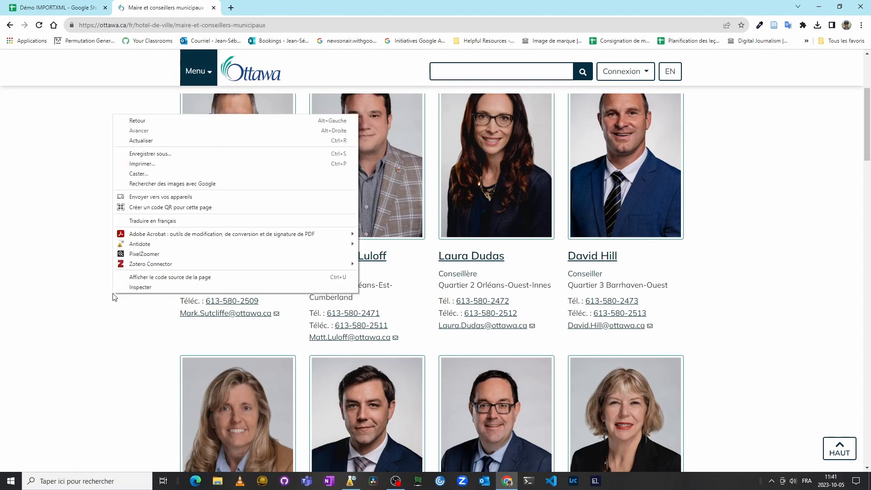
left_click(139, 287)
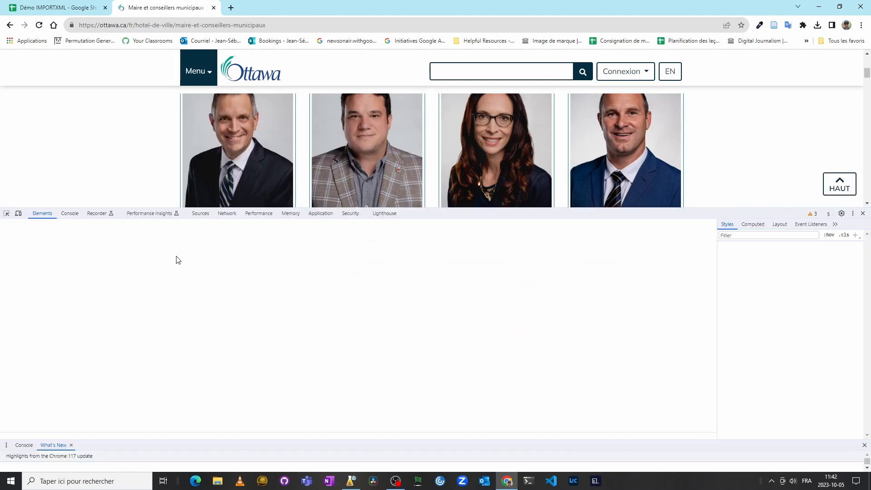
scroll(300, 162, "down", 2)
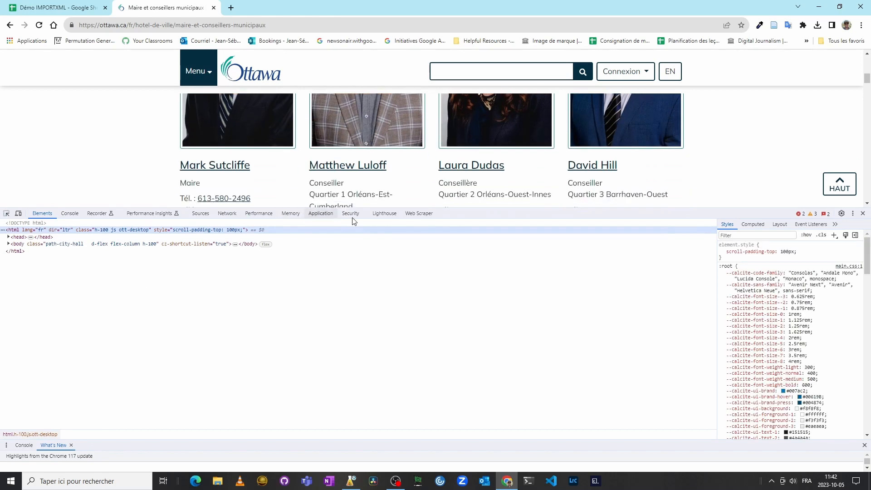
left_click_drag(597, 210, 597, 269)
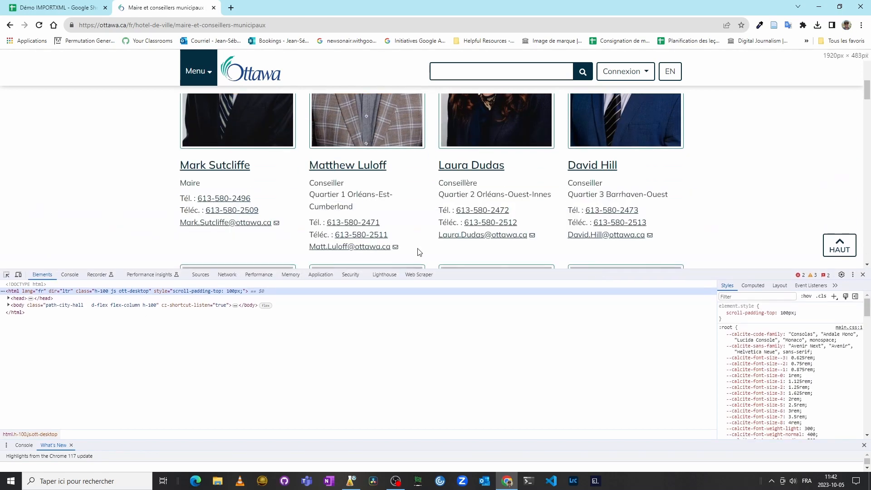
left_click(6, 275)
left_click(208, 169)
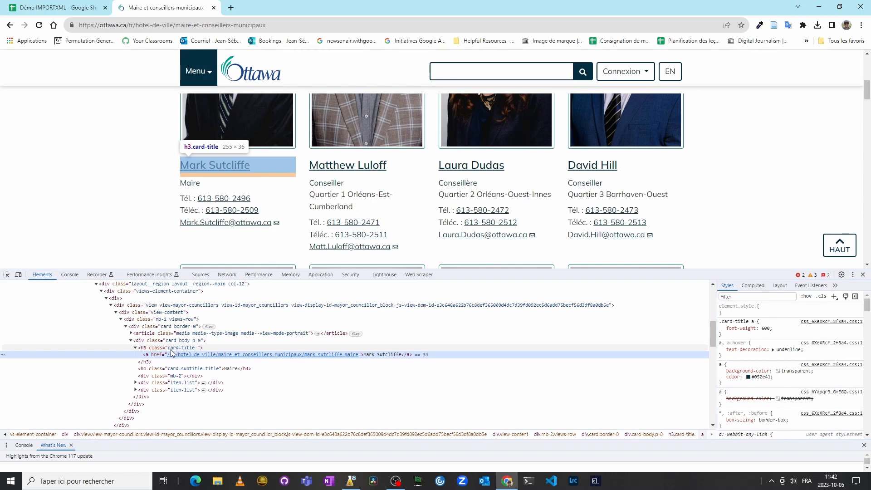
Step: Copy the council page's URL and start an IMPORTXML formula in cell A1 of the spreadsheet with that URL as its quoted first argument
left_click(156, 26)
key("ctrl+c")
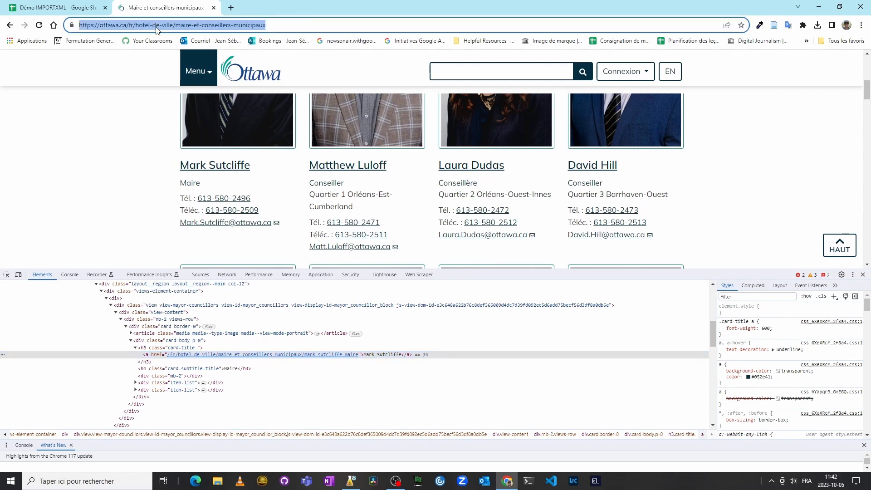
left_click(80, 8)
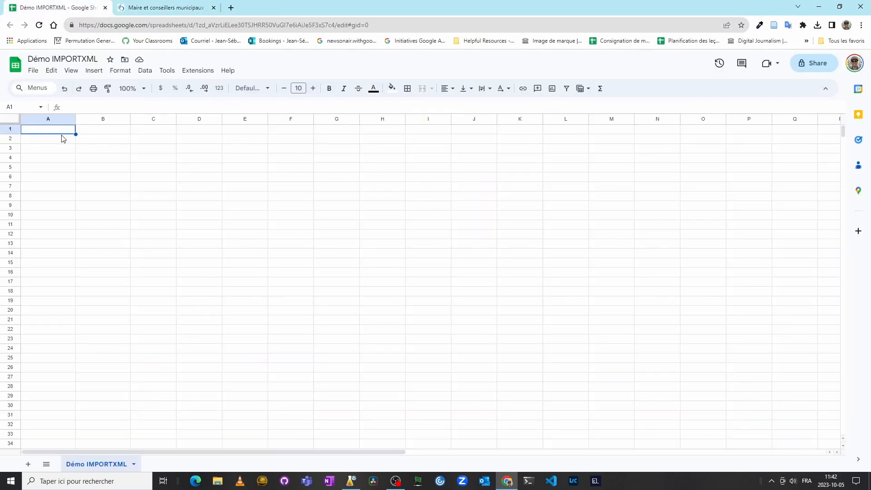
type("=IMPORT")
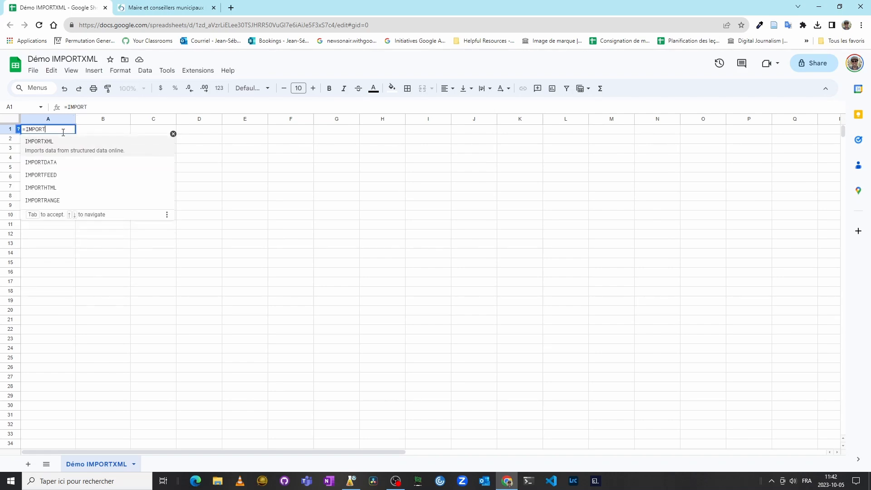
key("Tab")
type("\"")
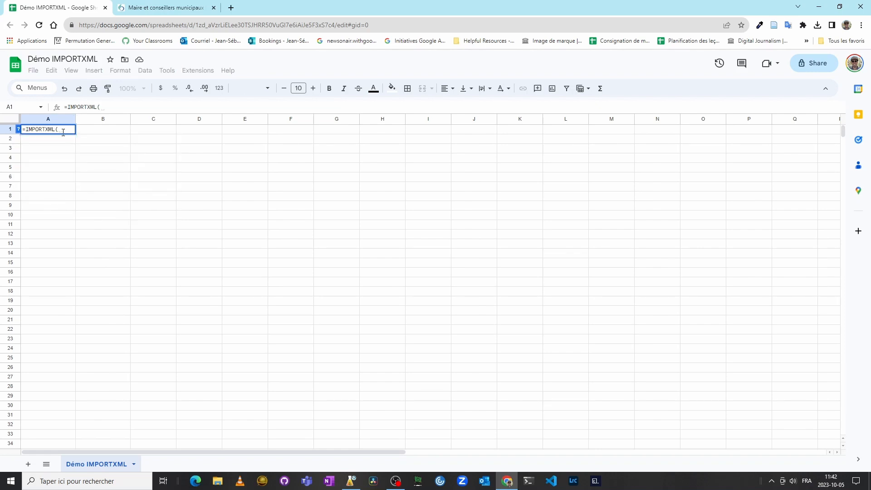
key("ctrl+v")
type("\"")
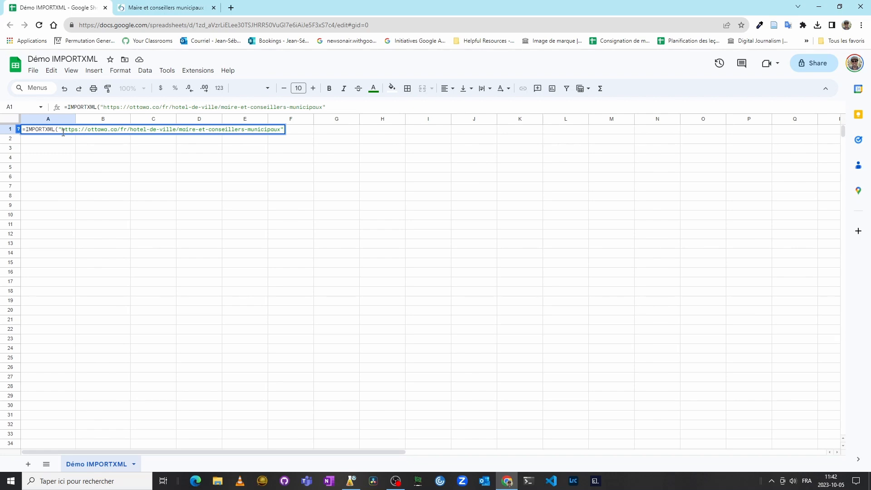
Step: Complete the IMPORTXML formula in A1 with the XPath query "//h3" as second argument and apply it
type(";")
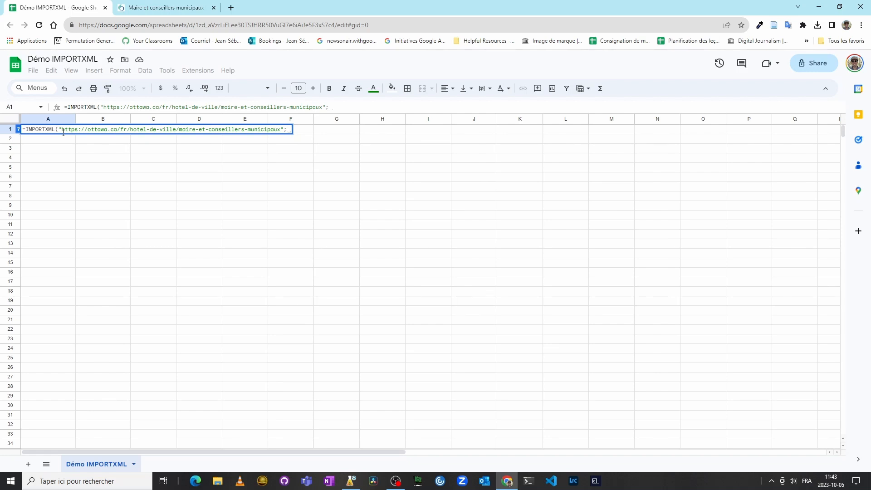
type("\"")
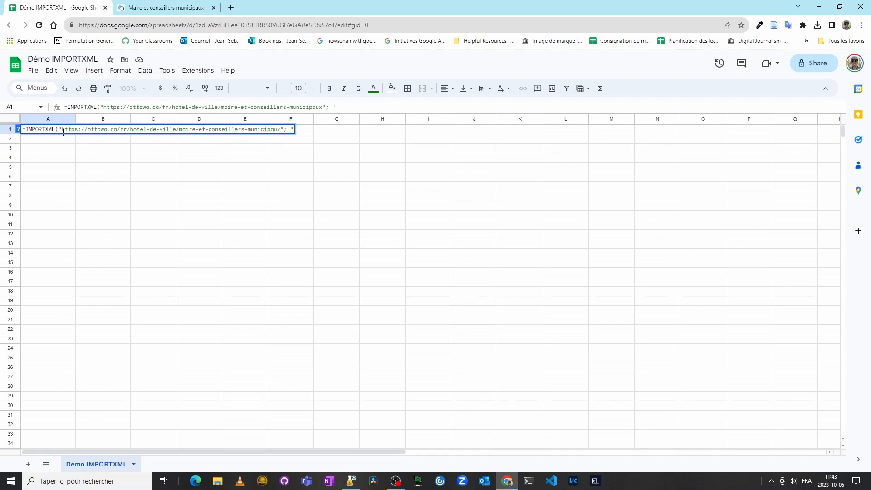
type("//h3\")")
left_click(58, 130)
key("shift+Left")
key("shift+Left")
double_click(283, 130)
left_click_drag(291, 130, 311, 132)
left_click(312, 131)
left_click_drag(223, 131, 309, 130)
left_click(312, 130)
key("Return")
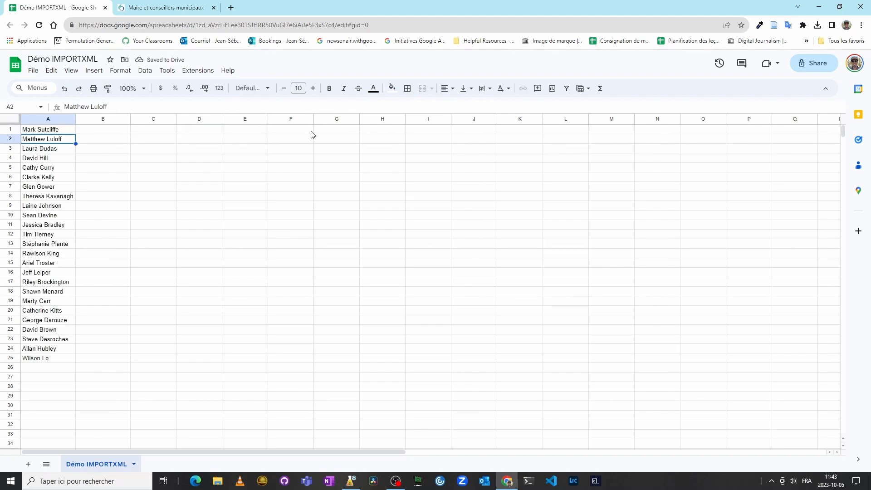
Step: Fit column A to its contents and copy the IMPORTXML formula from A1 to A2
double_click(76, 119)
left_click(49, 130)
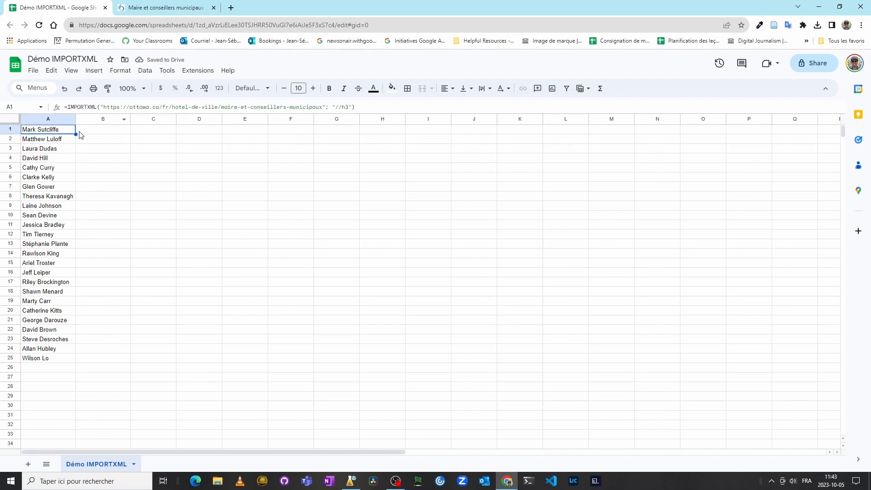
key("ctrl+c")
left_click(52, 141)
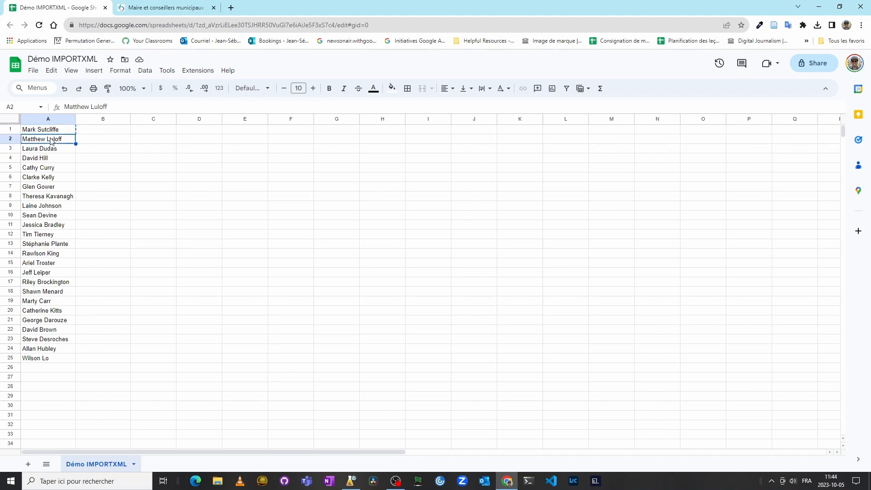
key("ctrl+v")
Step: Replace the contents of A1 with the header "Nom" and make row 1 bold
left_click(50, 130)
type("Nom")
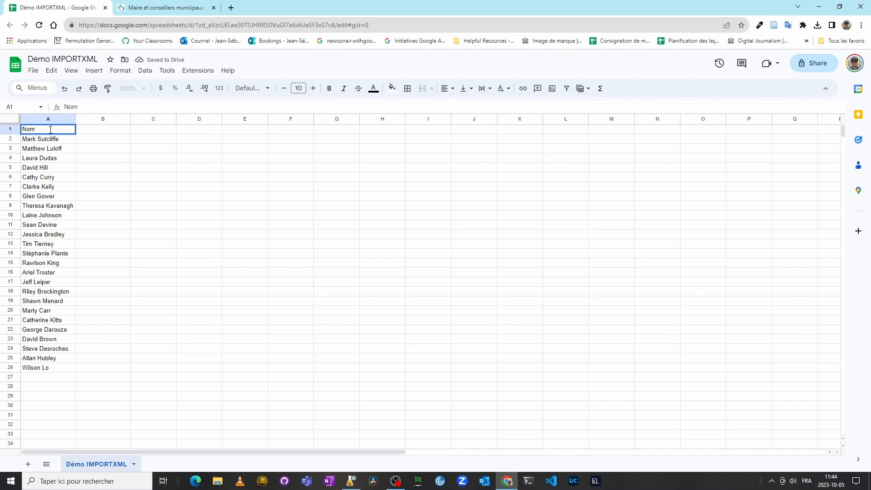
left_click(10, 129)
left_click(329, 90)
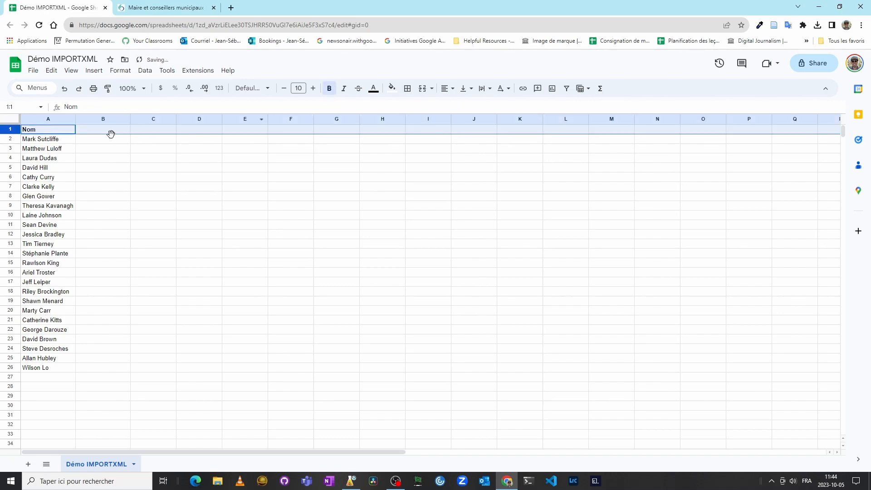
Step: Enter the header "Titre" in cell B1, after checking the council page for the next field
left_click(110, 134)
left_click(149, 8)
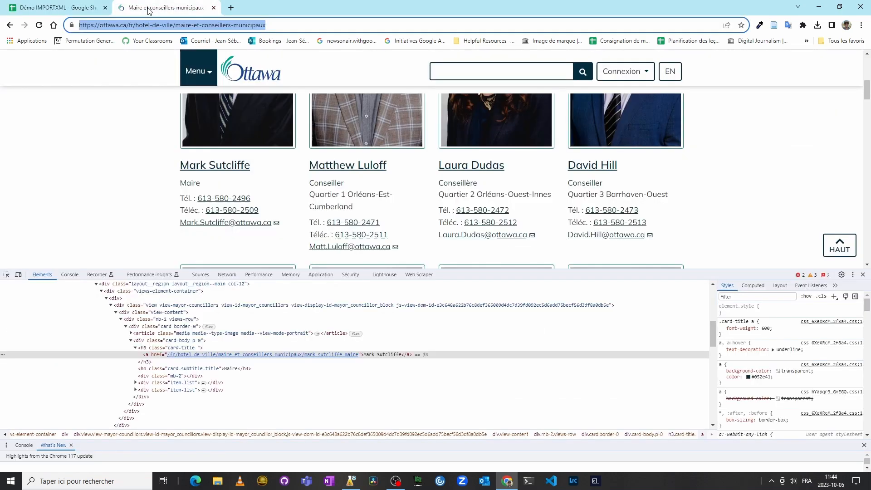
left_click(68, 8)
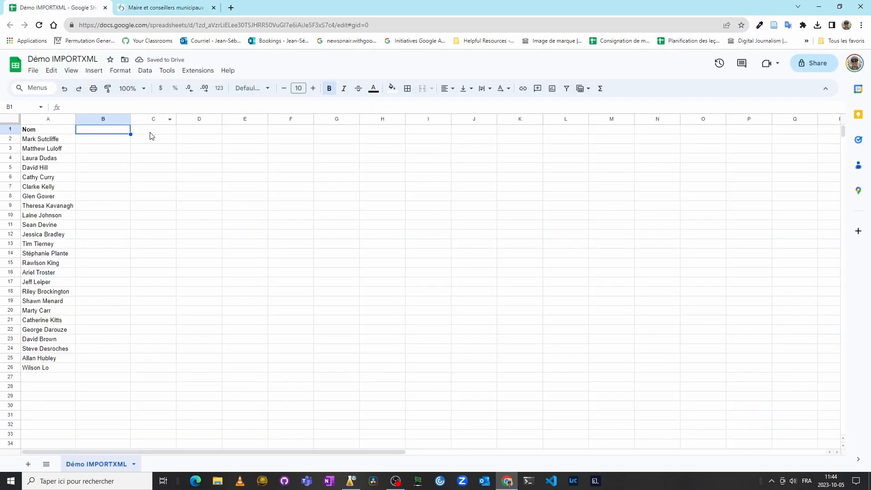
type("Titre")
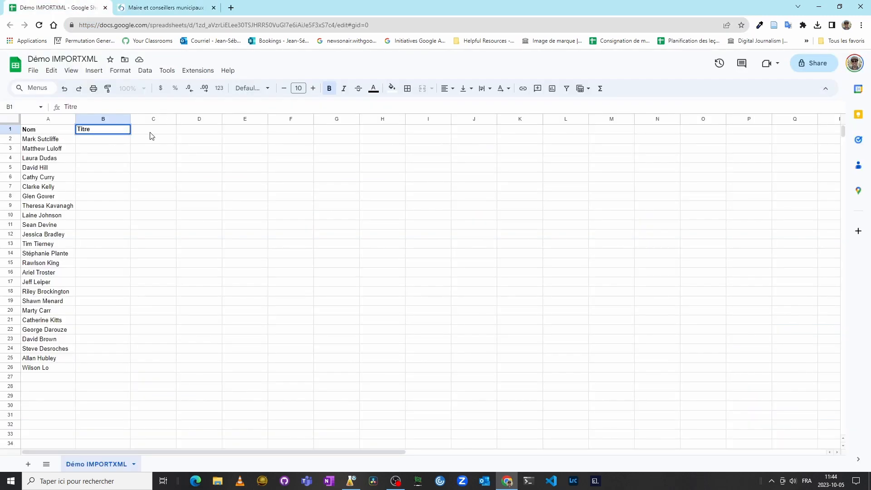
left_click(150, 133)
left_click(104, 139)
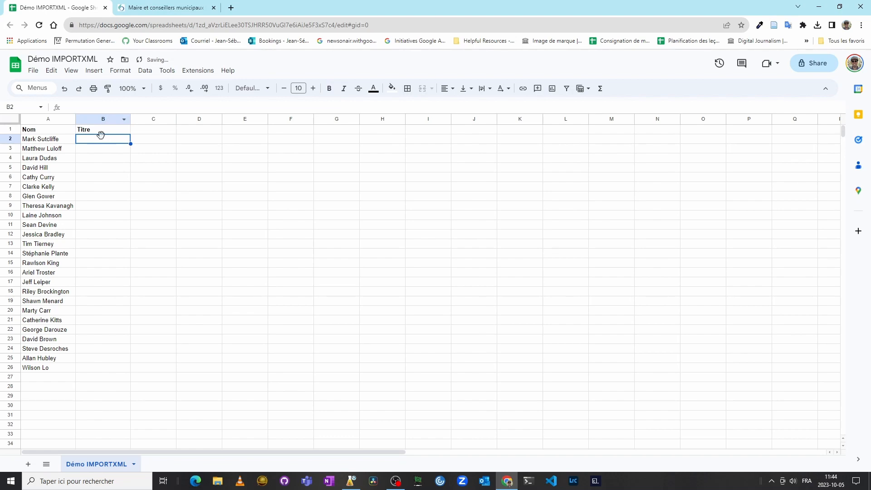
Step: Inspect the HTML element holding the title "Maire" under the mayor's name on the council page
left_click(163, 9)
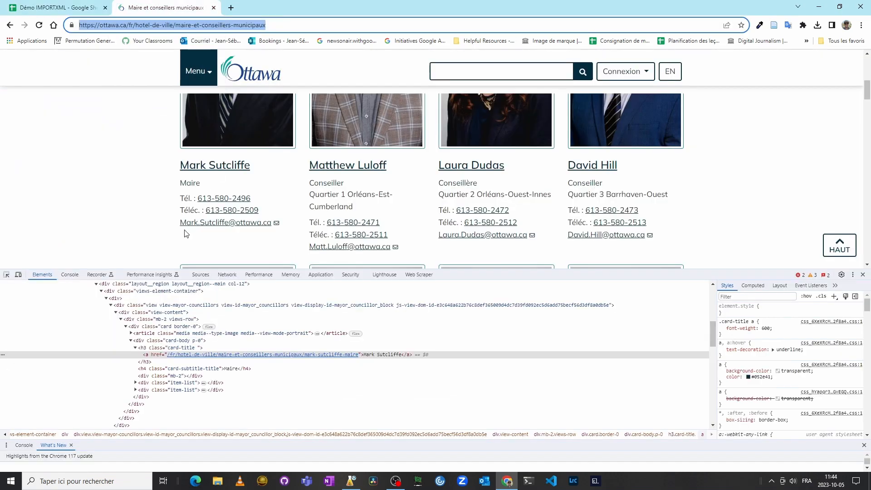
left_click(7, 275)
left_click(198, 182)
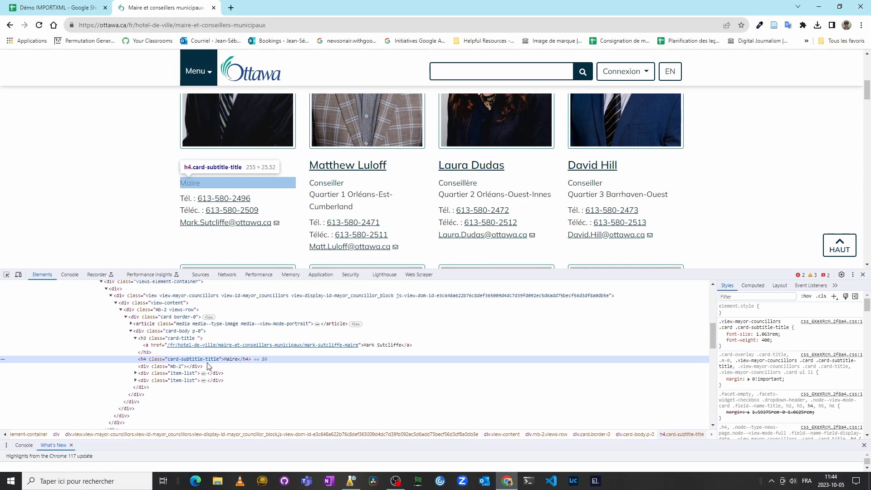
Step: Copy the names' IMPORTXML formula from A2 into B2 of the spreadsheet
left_click(77, 9)
left_click(58, 142)
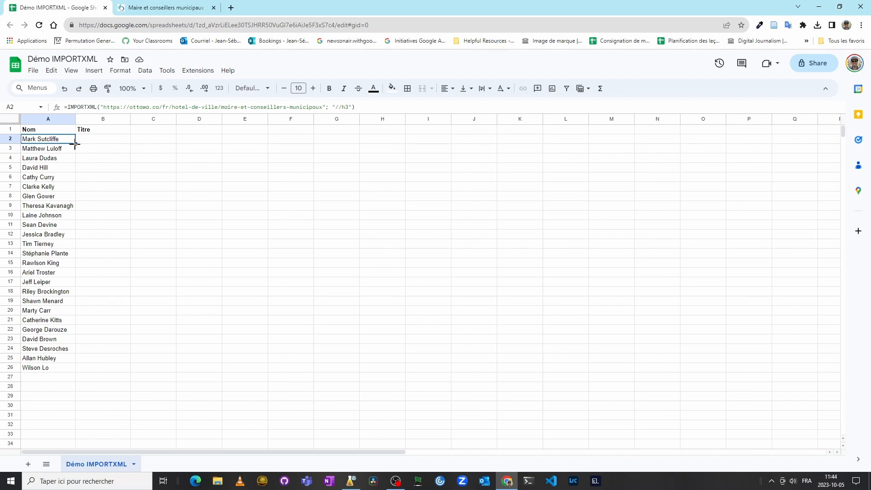
left_click_drag(75, 143, 111, 143)
left_click(117, 138)
key("ctrl+v")
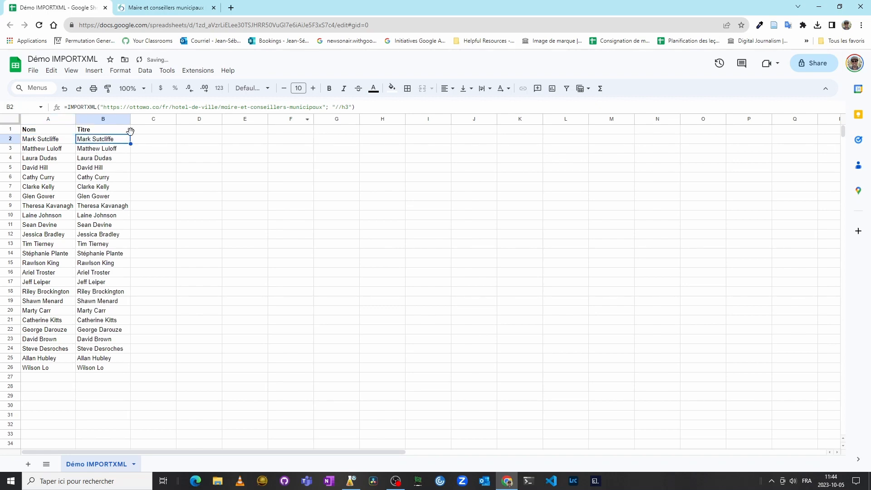
Step: Change the XPath query in B2's formula to "//h4" and fit column B to its contents
left_click(348, 107)
key("BackSpace")
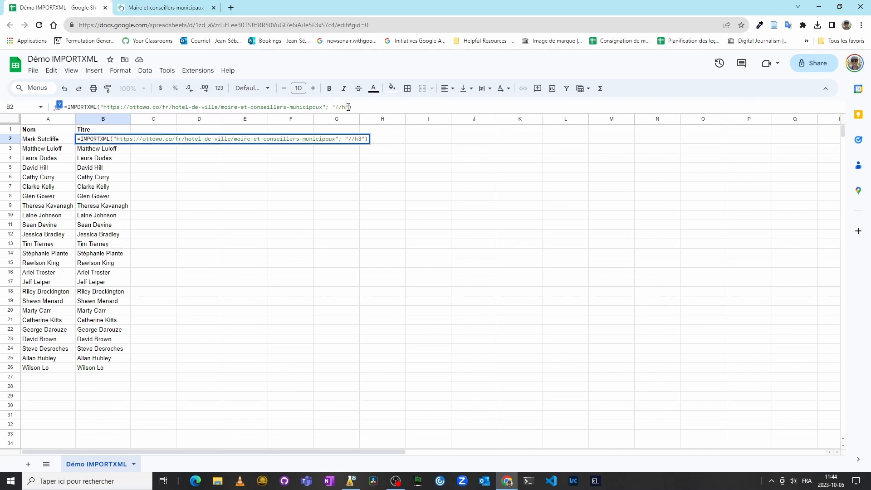
type("4")
key("Return")
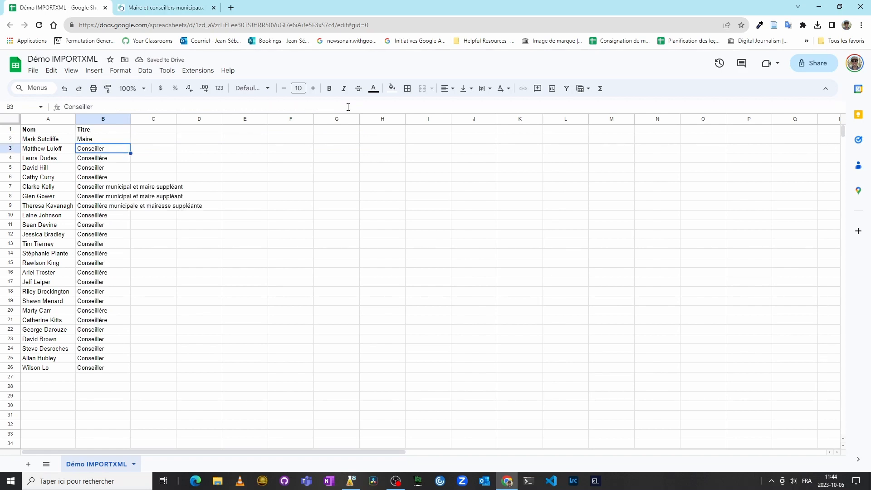
double_click(130, 119)
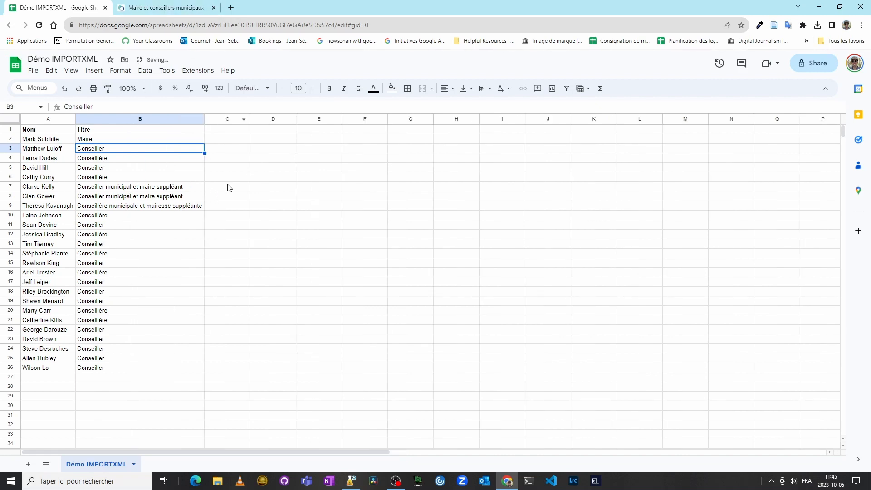
Step: Inspect the HTML list items holding the mayor's telephone and fax numbers on the council page, expanding both
left_click(226, 130)
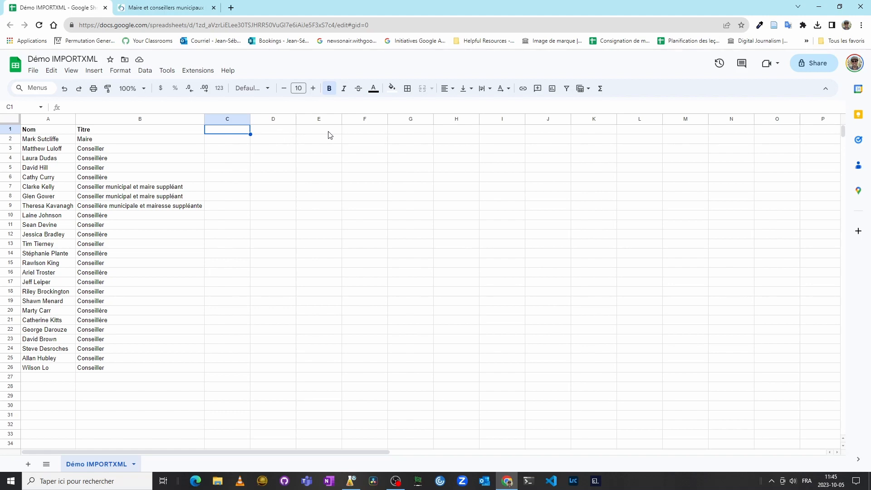
left_click(234, 140)
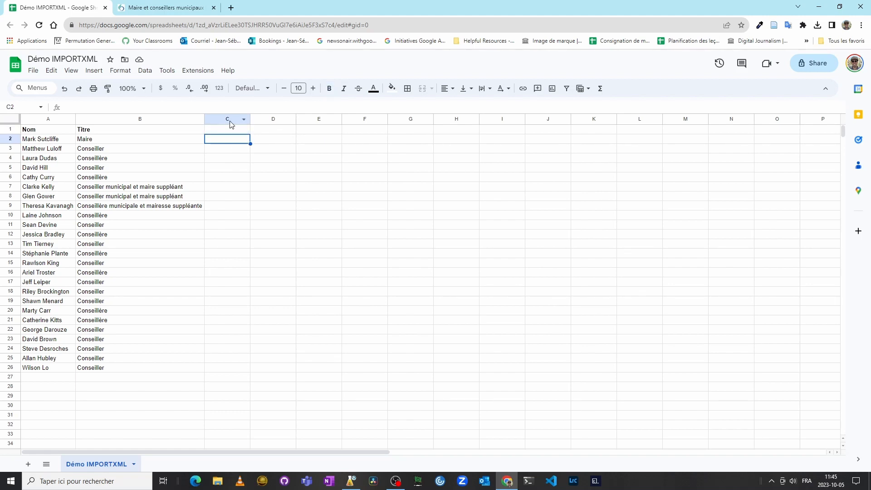
left_click(181, 8)
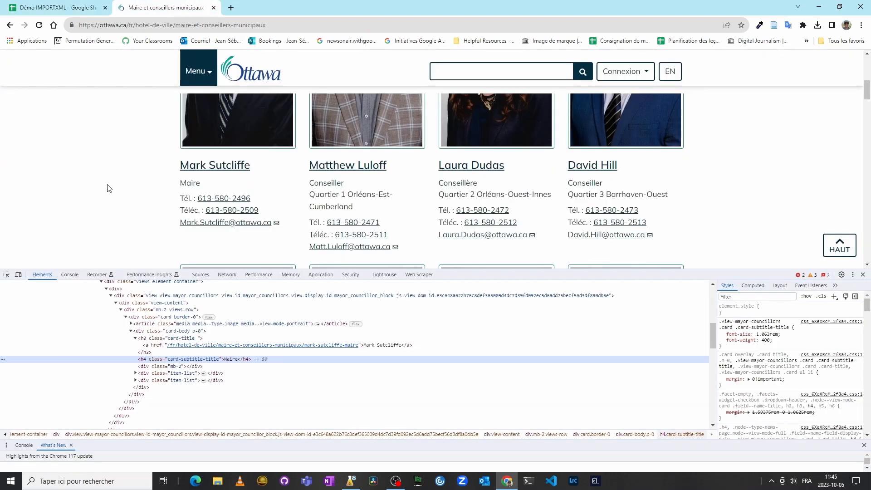
left_click(6, 275)
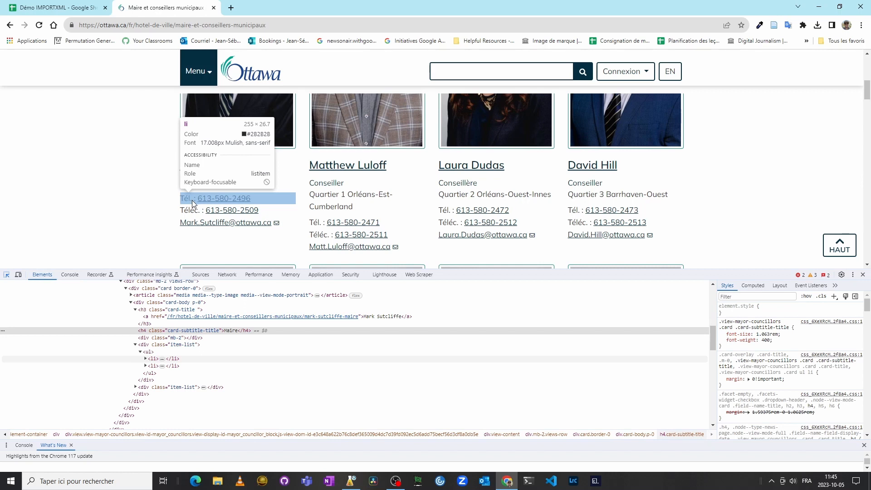
left_click(263, 200)
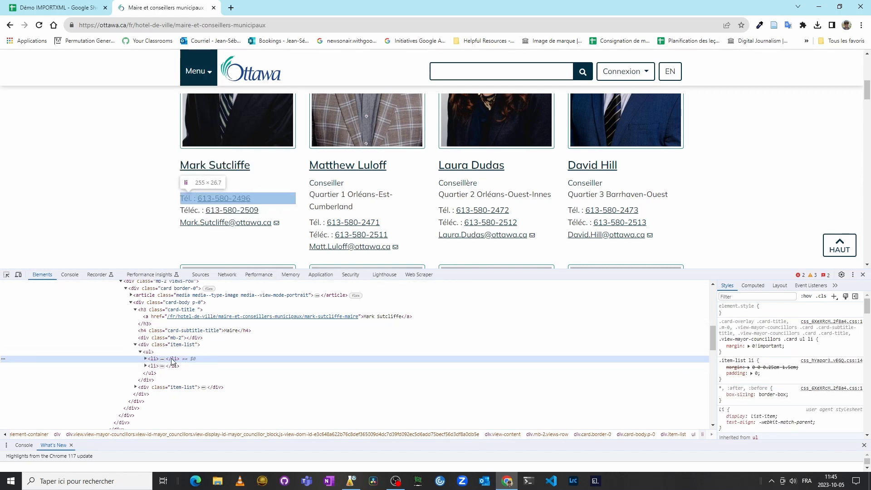
left_click(146, 358)
left_click(146, 387)
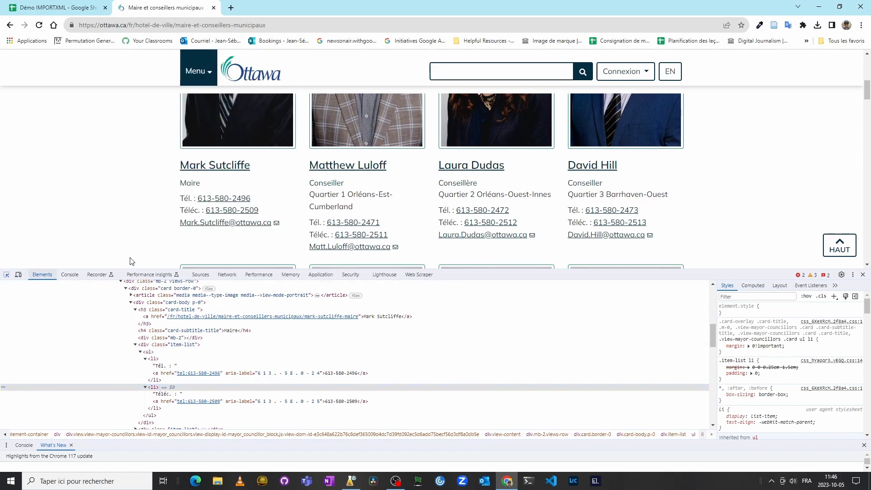
Step: Inspect the mayor's e-mail link in the page's HTML and review the surrounding "item-list" divs
key("ctrl+shift+c")
left_click(225, 223)
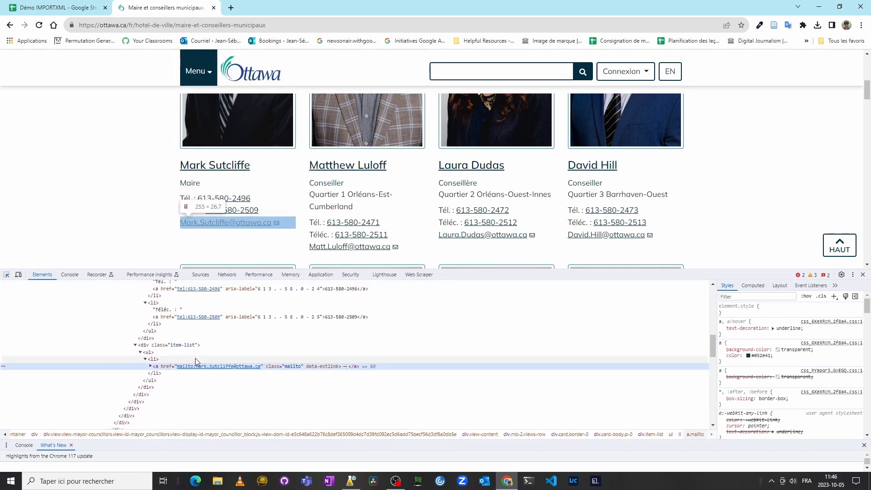
scroll(195, 360, "up", 2)
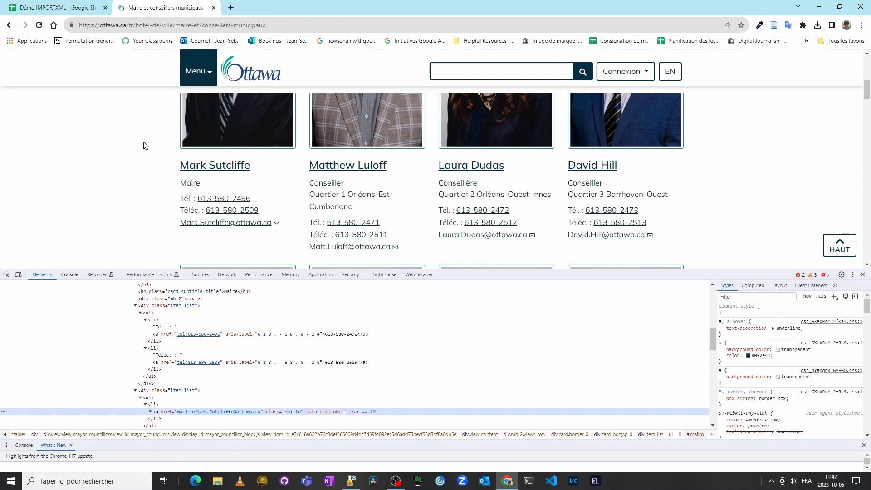
Step: Copy the titles' IMPORTXML formula from B2 into C2 of the spreadsheet
key("ctrl+Tab")
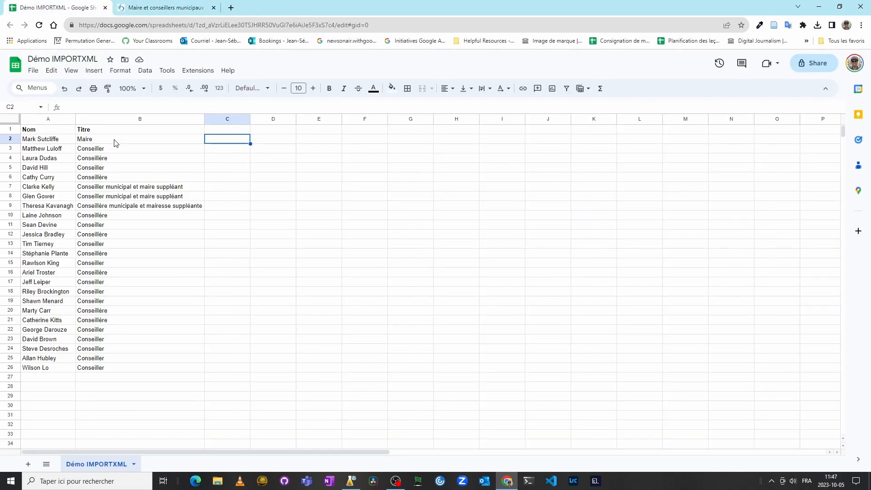
left_click(114, 142)
left_click_drag(204, 144, 236, 141)
left_click(245, 141)
left_click_drag(67, 105, 335, 120)
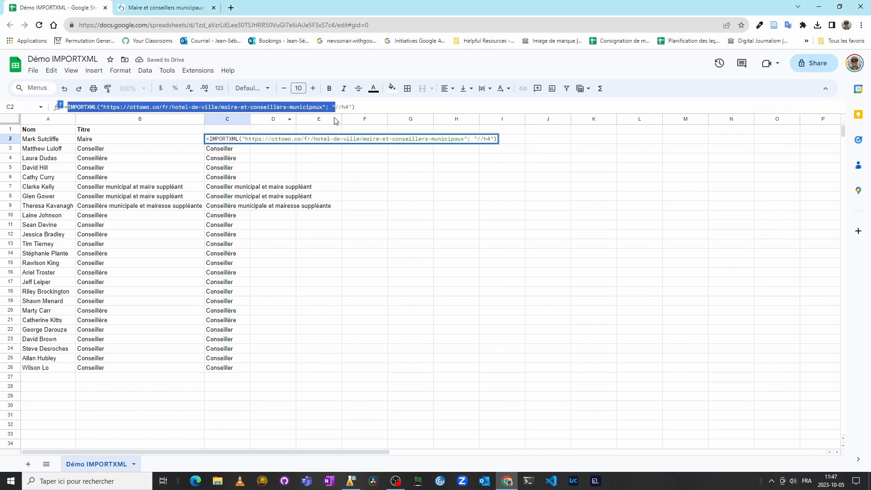
left_click(225, 149)
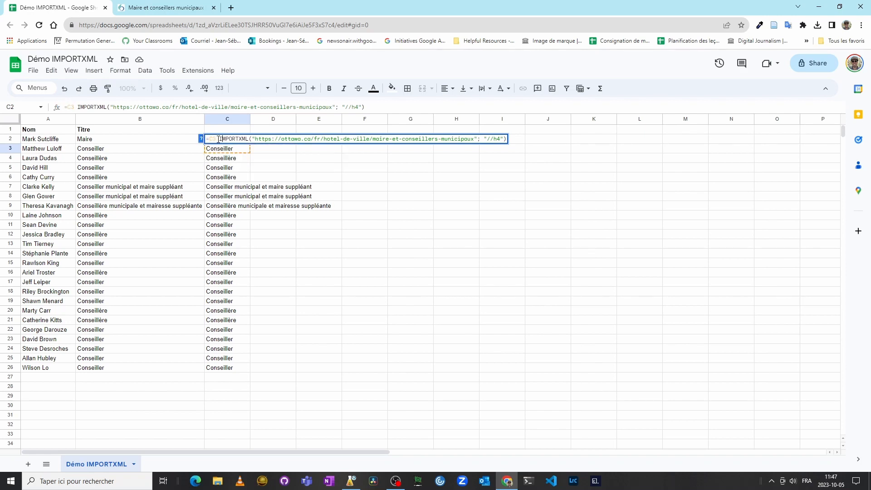
key("Return")
left_click(239, 141)
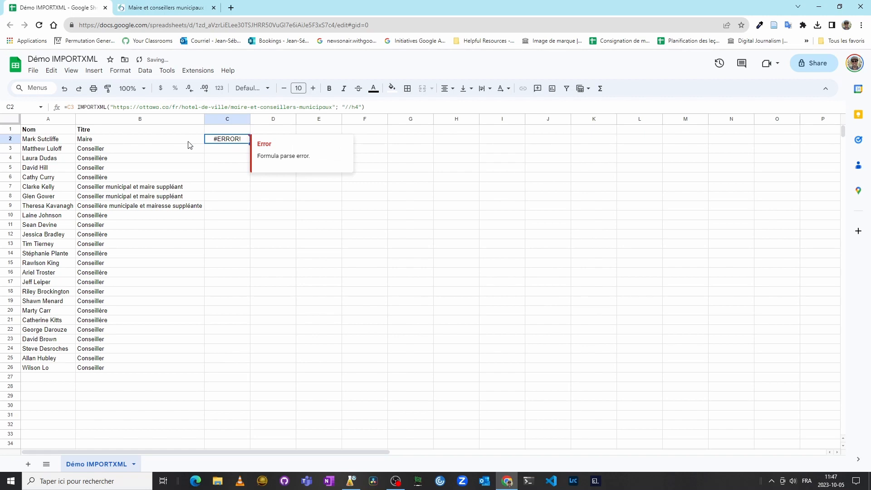
left_click(186, 141)
key("ctrl+z")
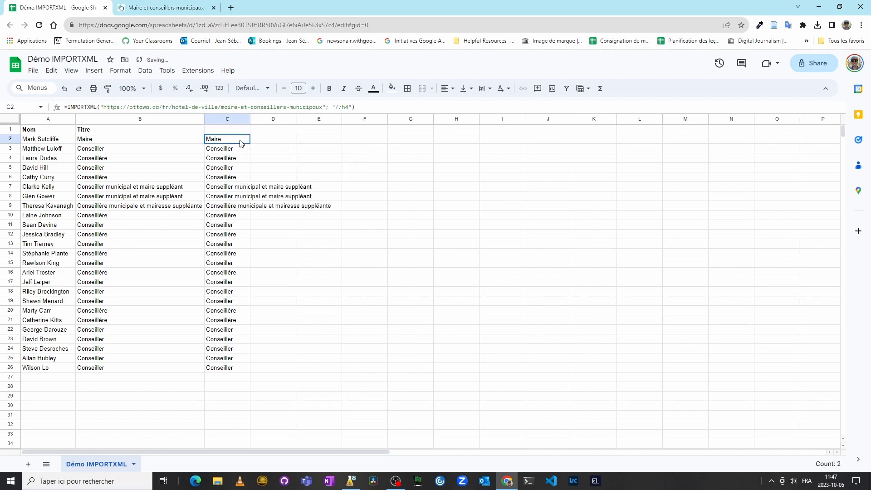
Step: Try a different XPath query in C2's formula, look through the imported content, and undo the change
left_click(349, 107)
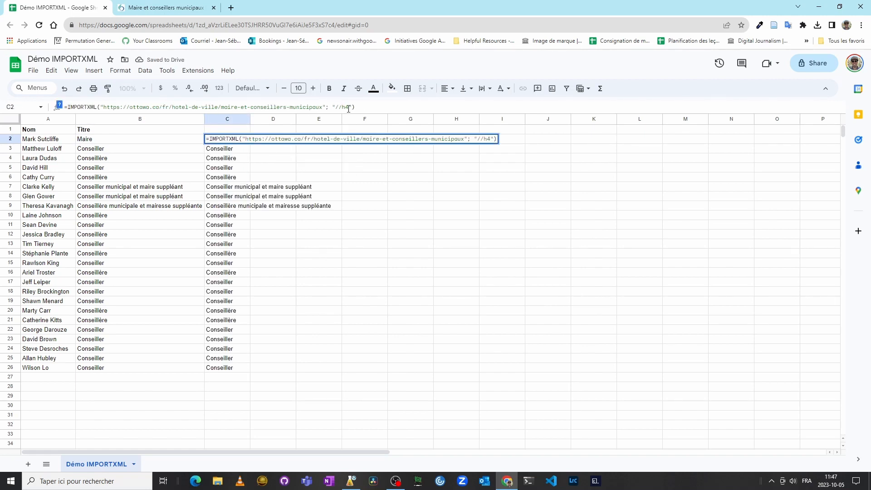
key("Return")
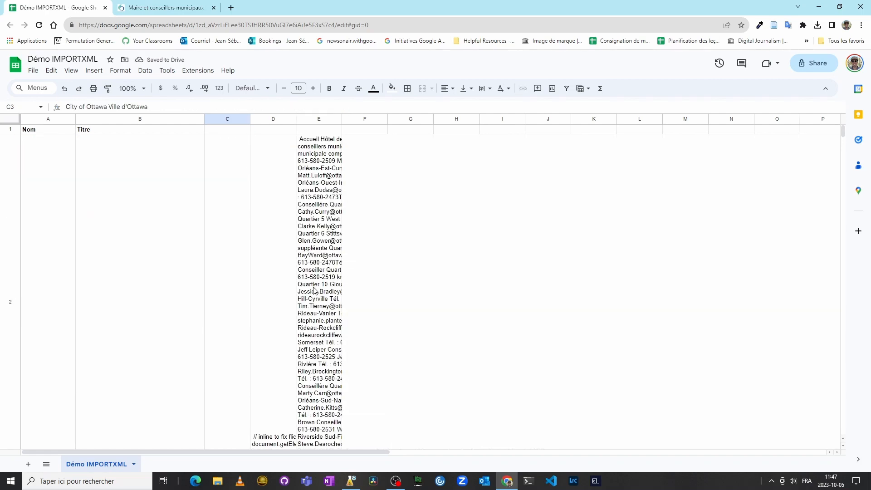
scroll(314, 291, "down", 5)
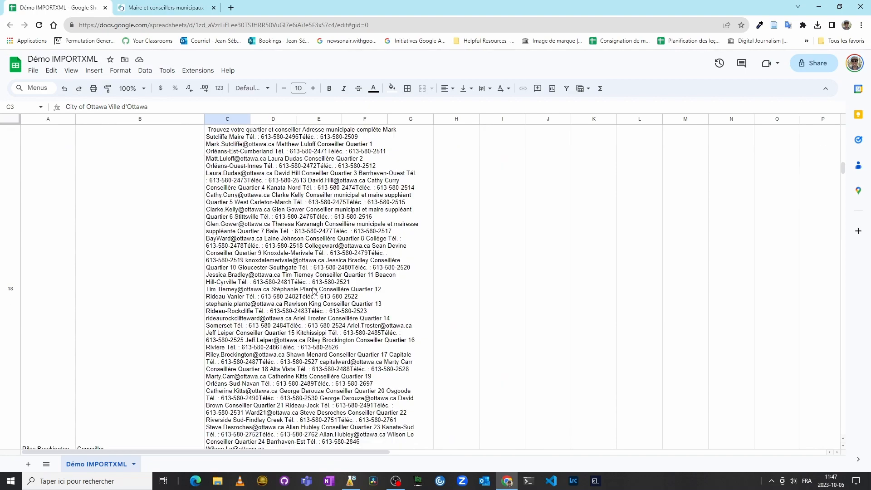
scroll(313, 290, "up", 20)
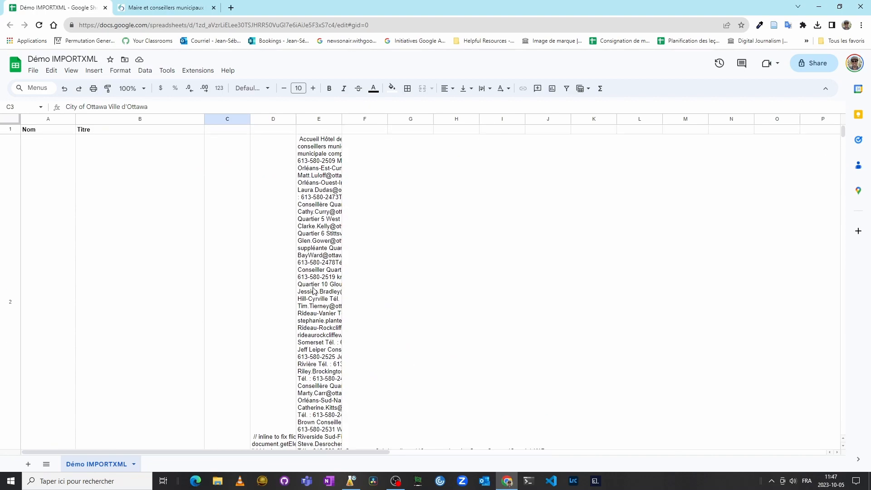
key("ctrl+z")
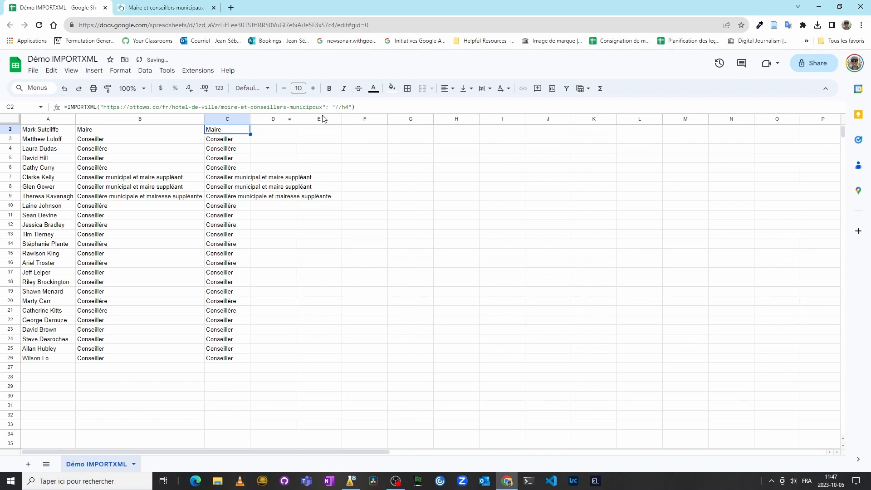
left_click(348, 108)
key("BackSpace")
key("BackSpace")
type("div")
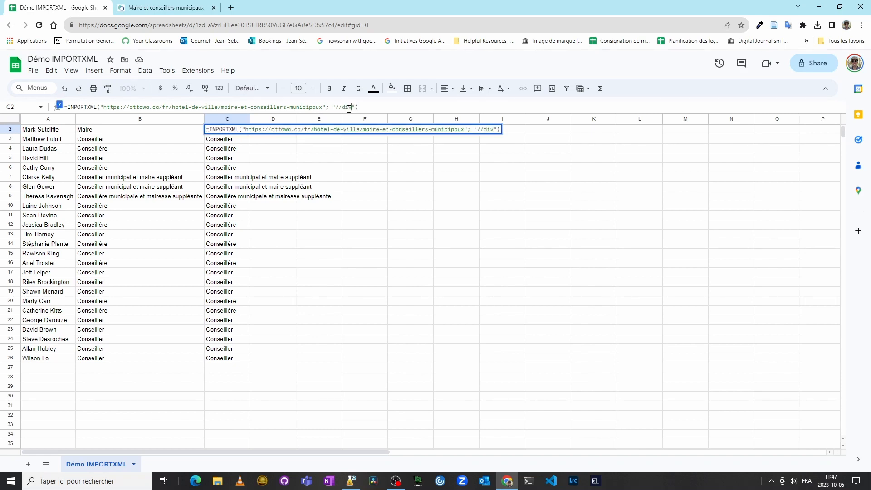
type("[@class='']")
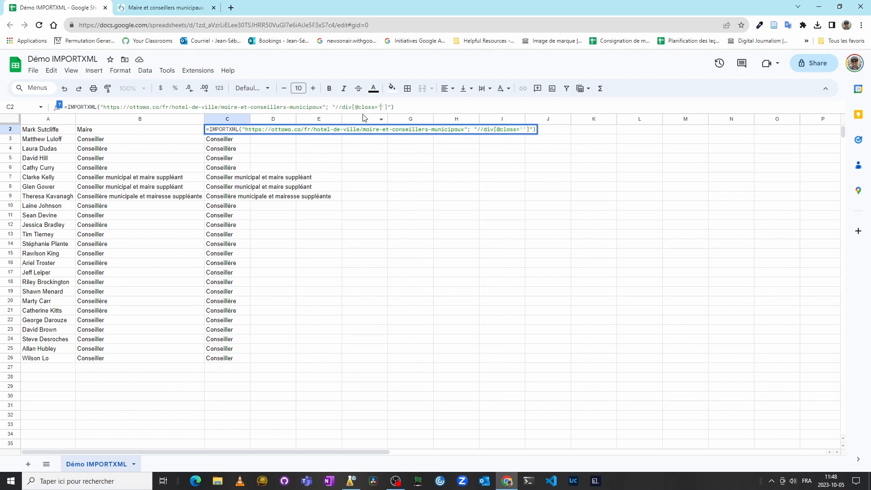
left_click_drag(336, 107, 352, 108)
left_click(353, 107)
left_click_drag(353, 107, 384, 110)
left_click(380, 109)
type("item-list")
key("Left")
key("Left")
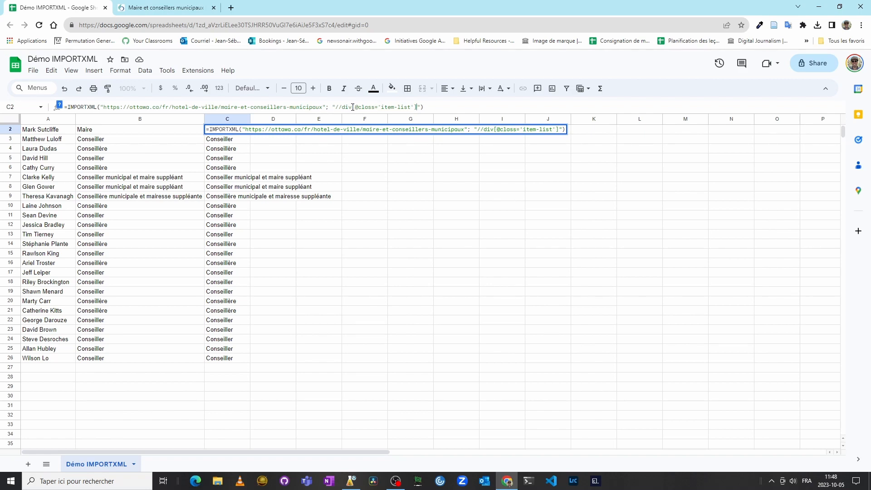
left_click_drag(353, 107, 417, 109)
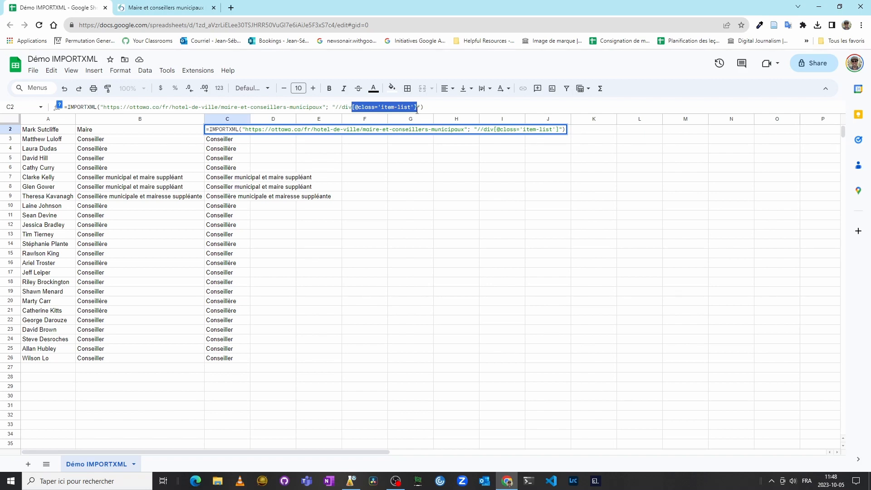
mouse_move(417, 109)
left_mouse_down()
mouse_move(374, 108)
mouse_move(418, 107)
left_mouse_up()
left_click_drag(417, 108, 421, 108)
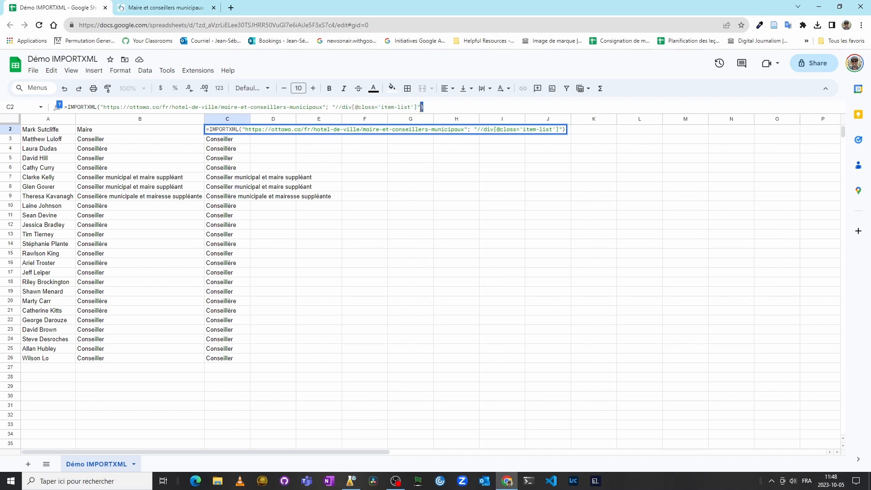
left_click(436, 108)
key("Return")
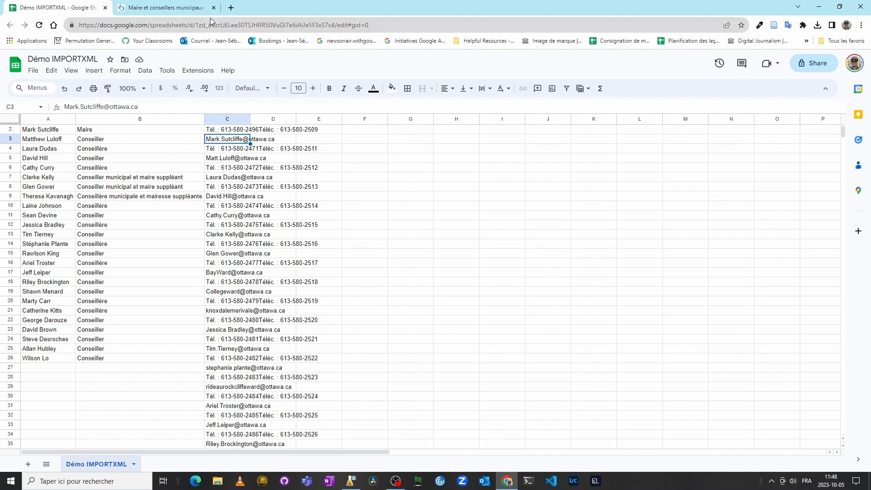
Step: Inspect the mayor's telephone list item on the council page and compare its parent div with the e-mail's div
left_click(176, 8)
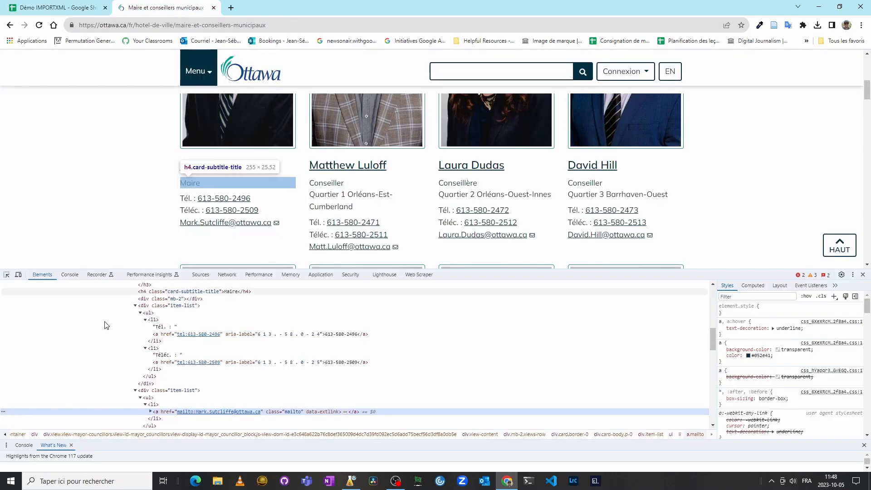
left_click(6, 275)
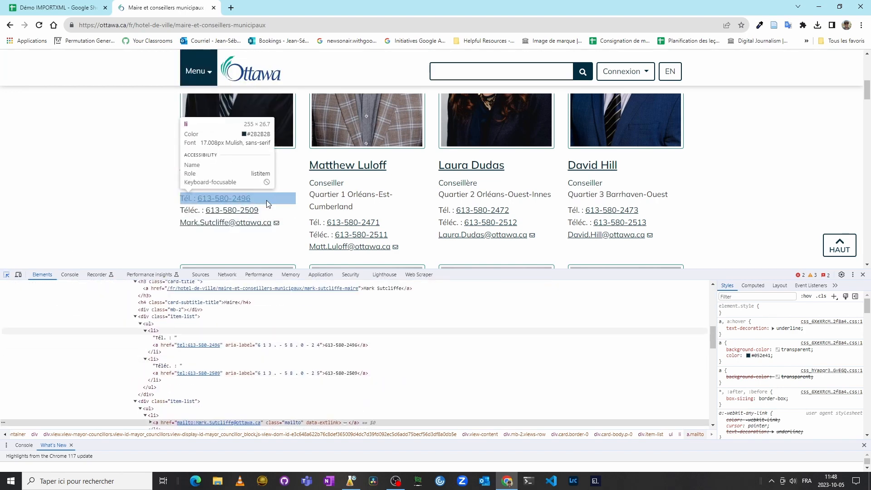
left_click(287, 205)
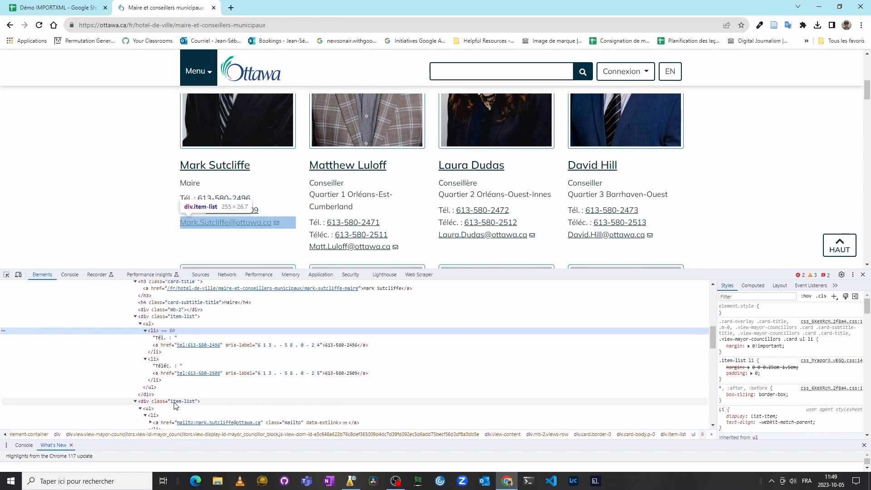
scroll(174, 405, "down", 2)
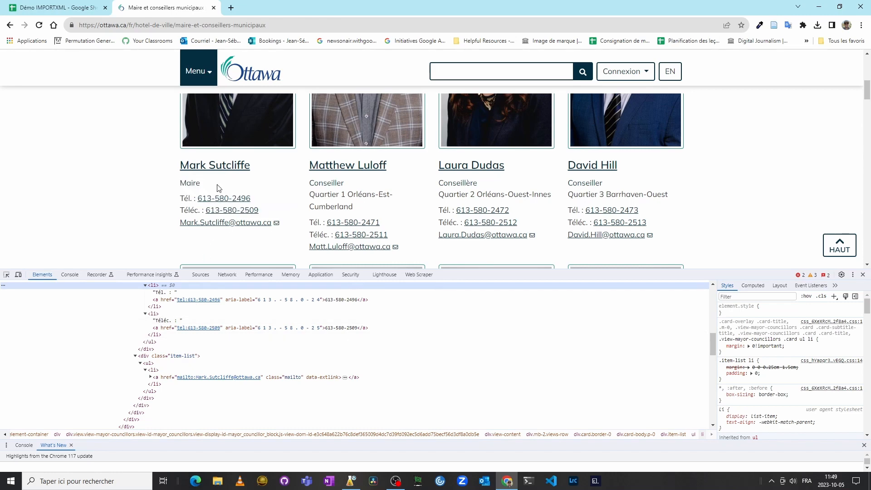
Step: Return to the spreadsheet and examine how the imported phone and e-mail entries are arranged in column C
left_click(69, 8)
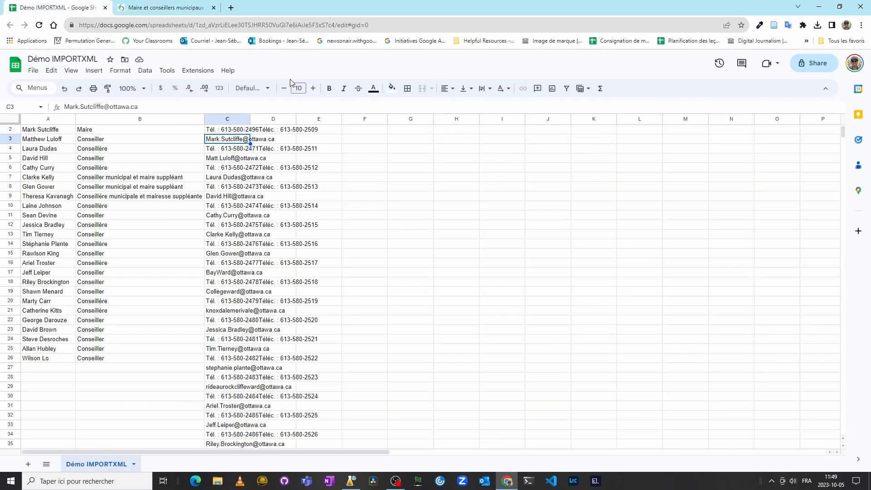
left_click(101, 131)
left_click(235, 131)
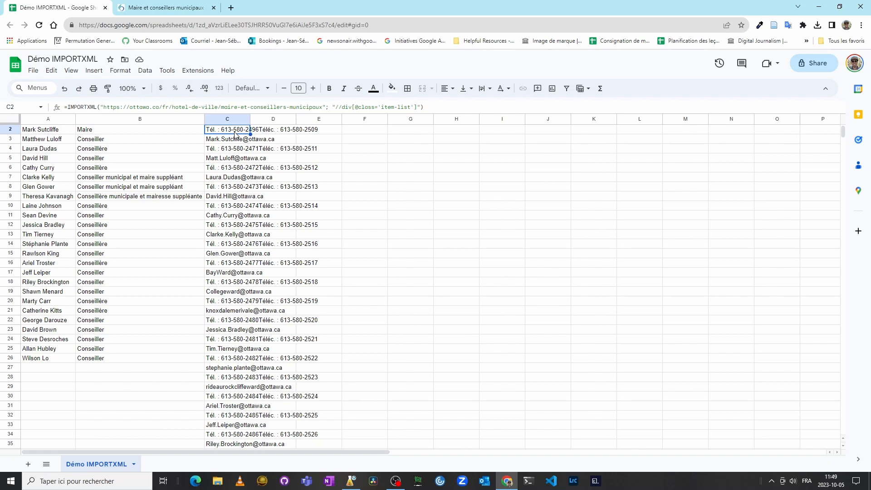
left_click(233, 178)
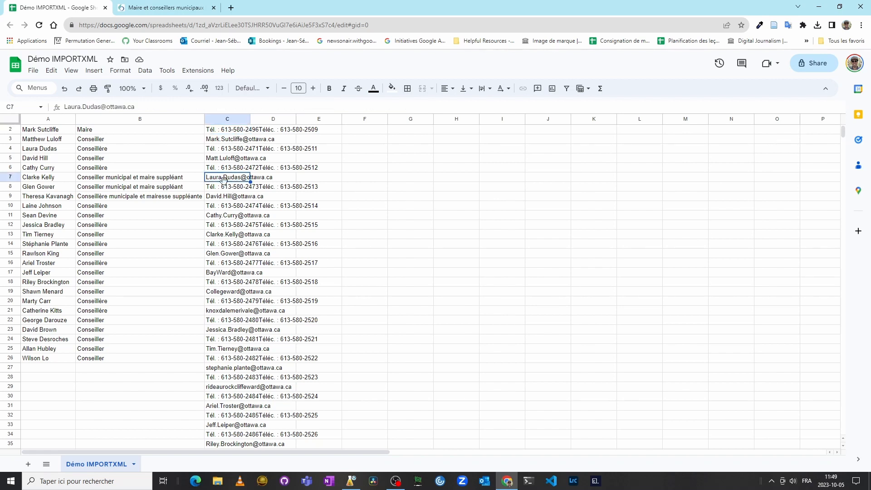
left_click(225, 169)
left_click(224, 181)
left_click(220, 187)
left_click(219, 197)
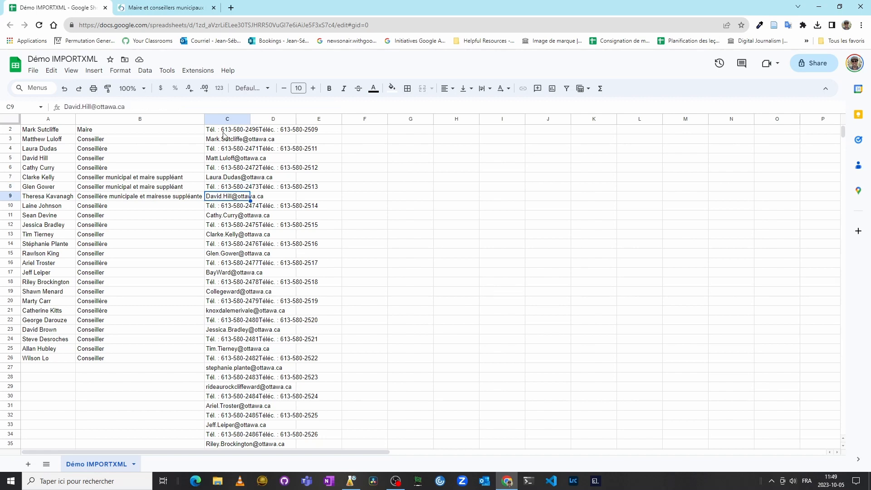
scroll(223, 135, "up", 1)
left_click(222, 139)
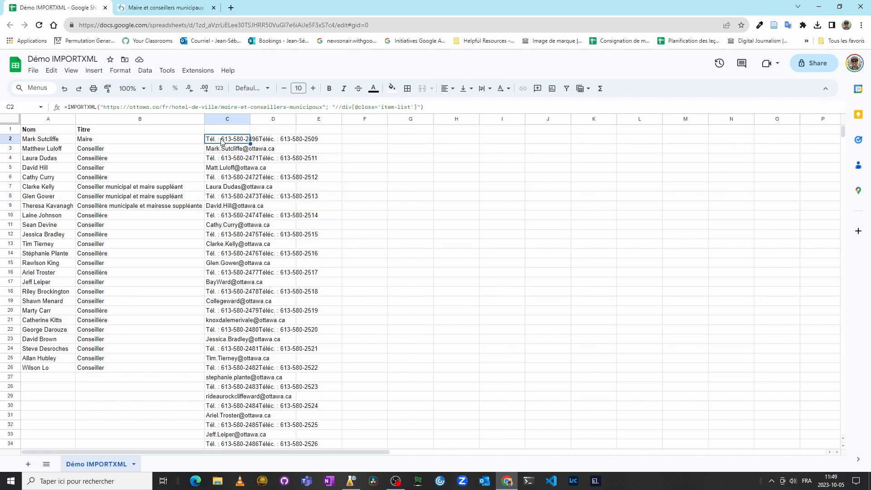
left_click(421, 107)
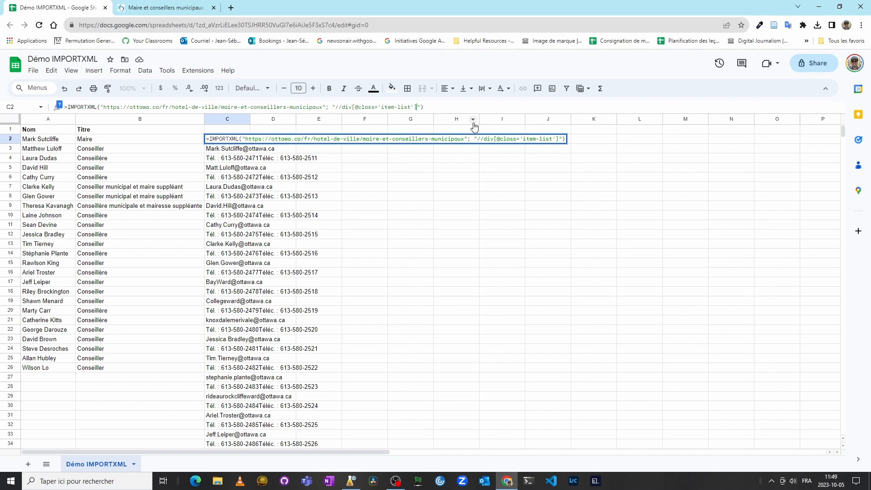
type("[]1")
key("Right")
key("Right")
key("Return")
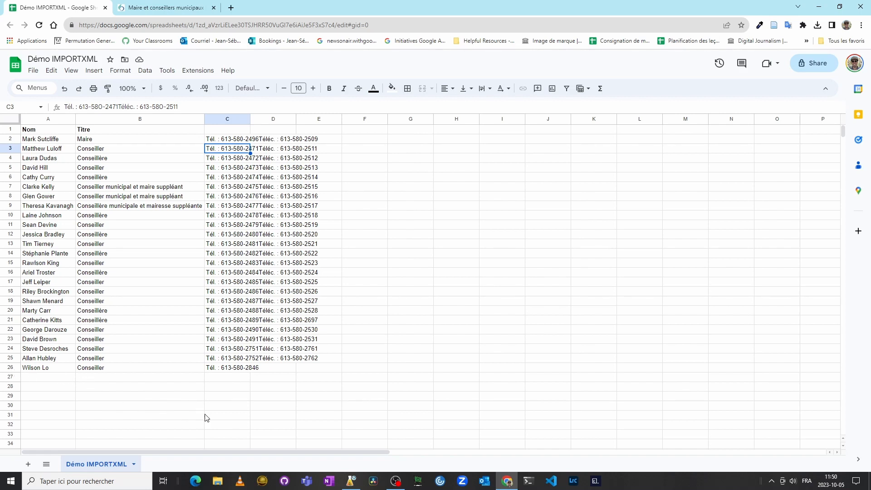
Step: Review the contact details on the council page down to the last councillor's card, comparing them with the imported list
left_click(165, 8)
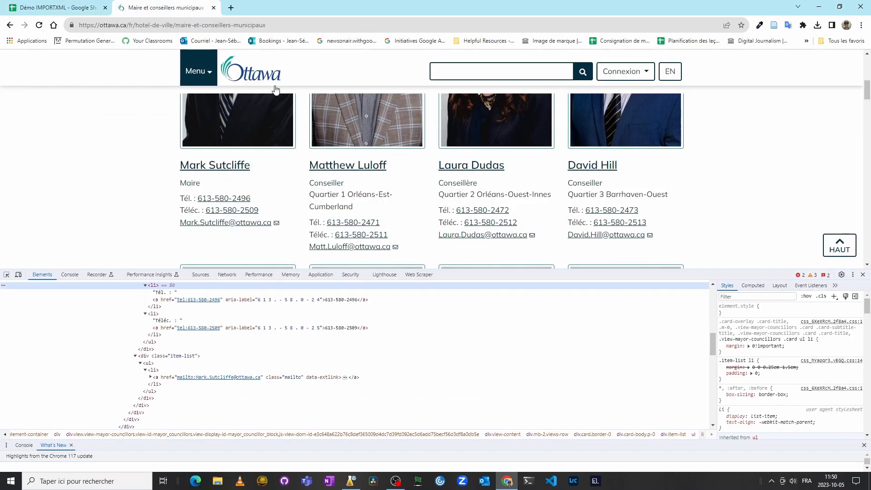
scroll(526, 203, "down", 5)
scroll(527, 203, "down", 10)
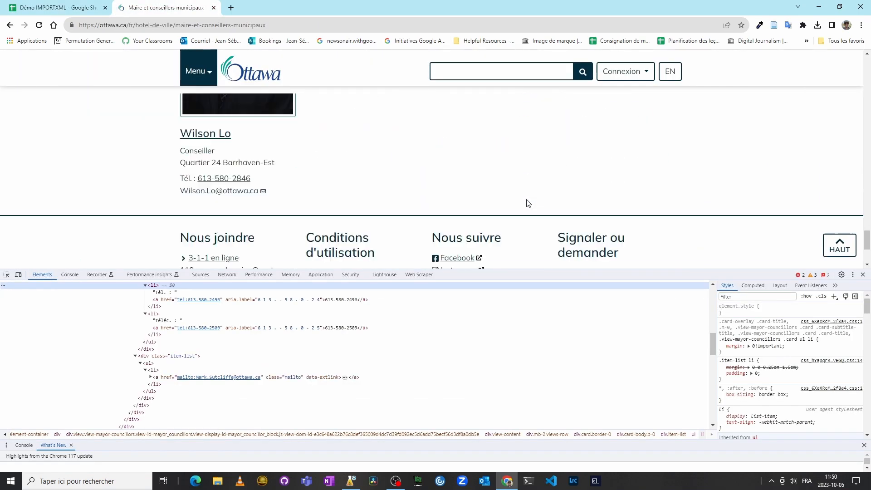
scroll(527, 203, "up", 15)
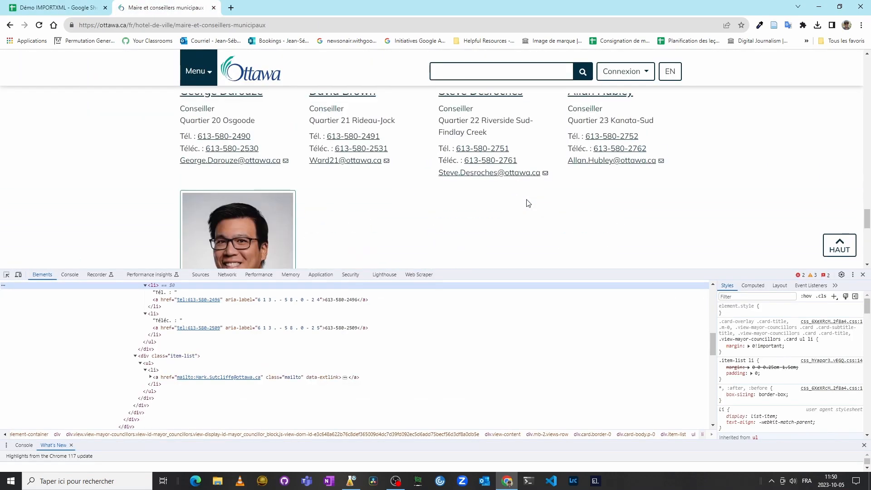
scroll(526, 201, "up", 5)
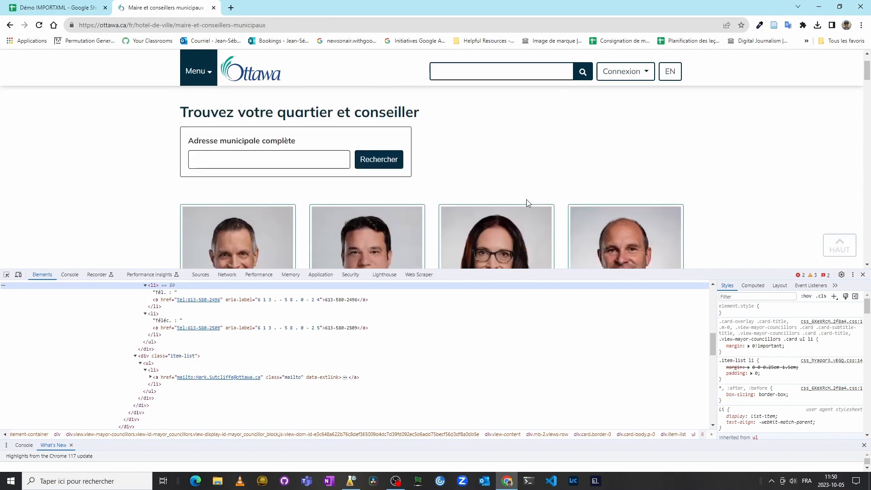
scroll(526, 202, "down", 2)
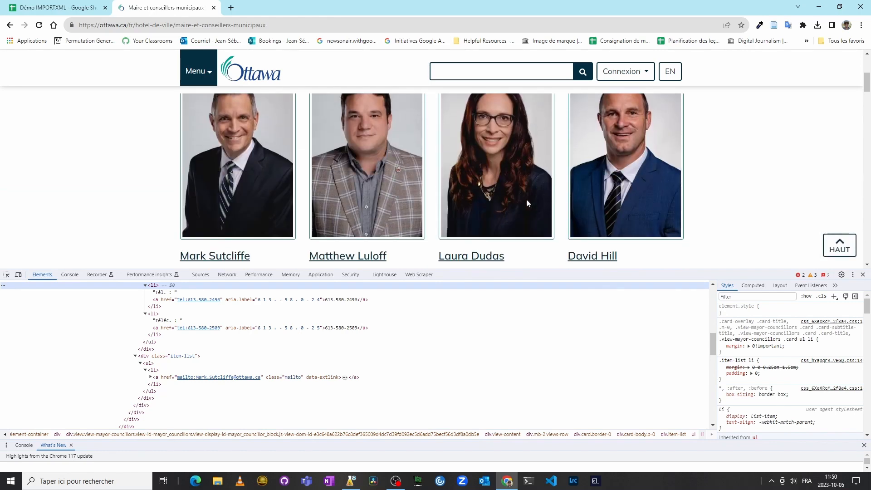
Step: Return to the spreadsheet, recheck C2's formula, and fit column C's width to its contents
left_click(41, 9)
double_click(232, 143)
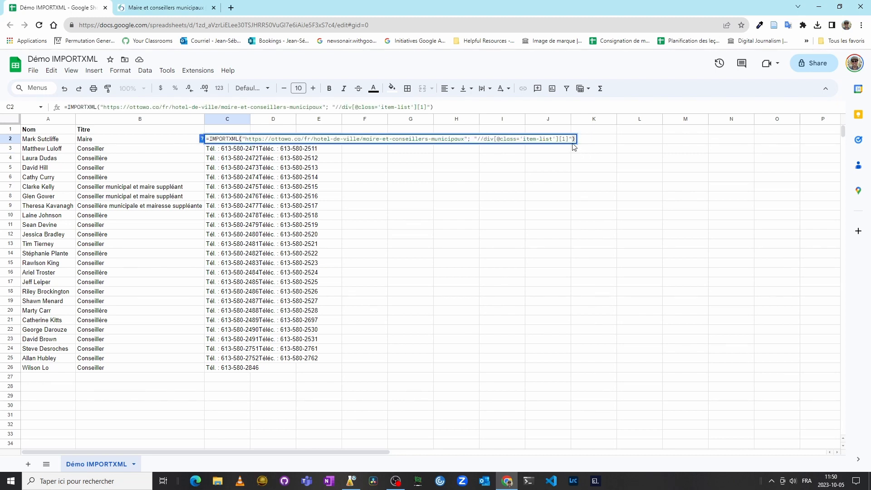
key("Return")
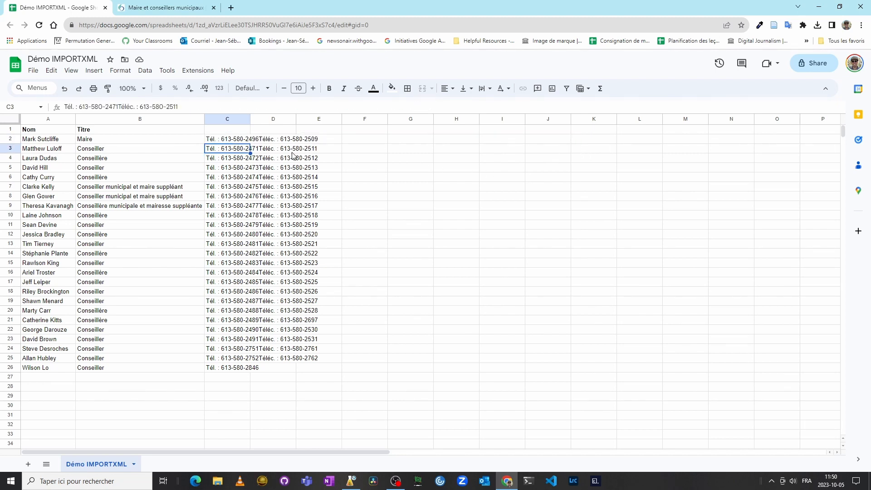
double_click(249, 118)
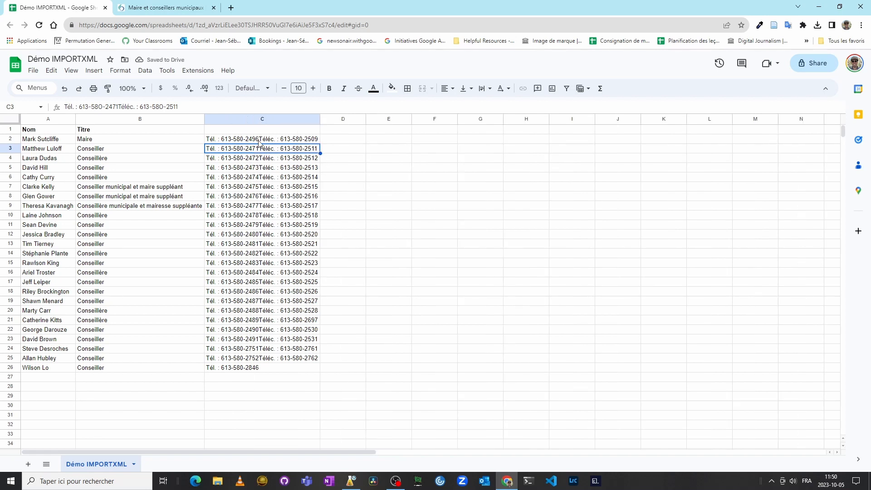
Step: Append "//li[1]" after "[1]" in C2's XPath query to import only the first list item of each block
left_click(259, 140)
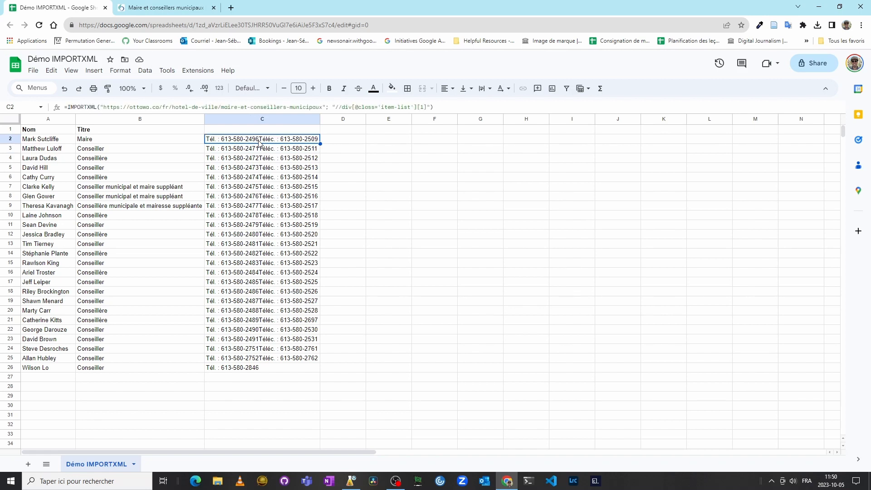
left_click(427, 107)
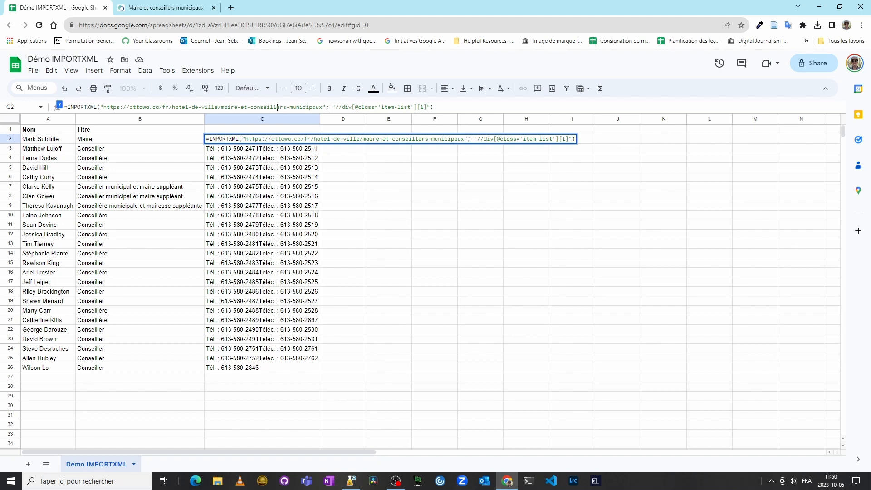
left_click_drag(243, 108, 271, 108)
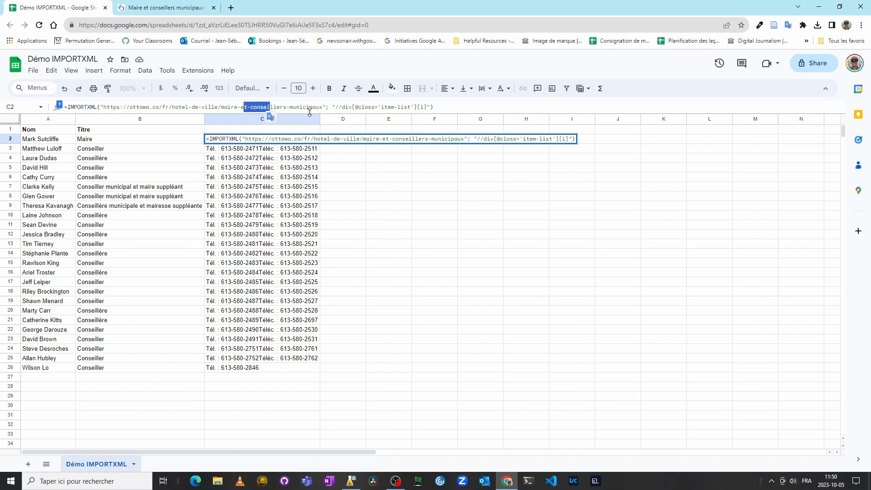
left_click_drag(338, 108, 426, 109)
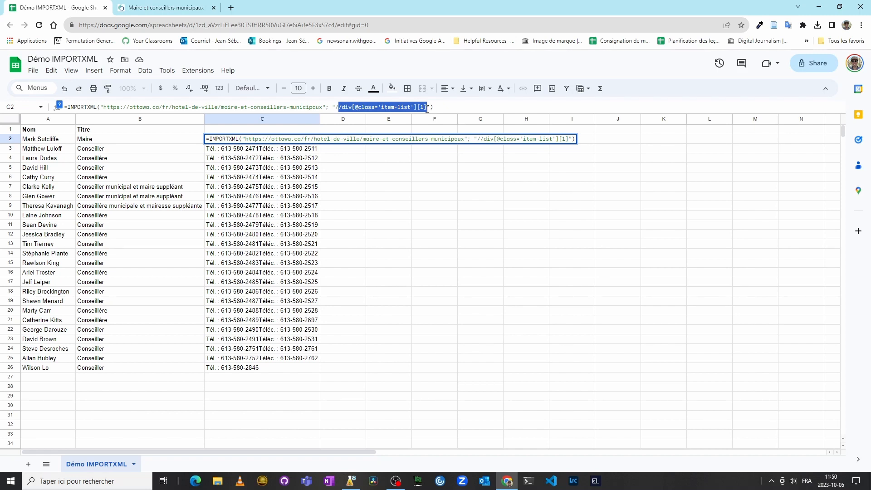
left_click(427, 108)
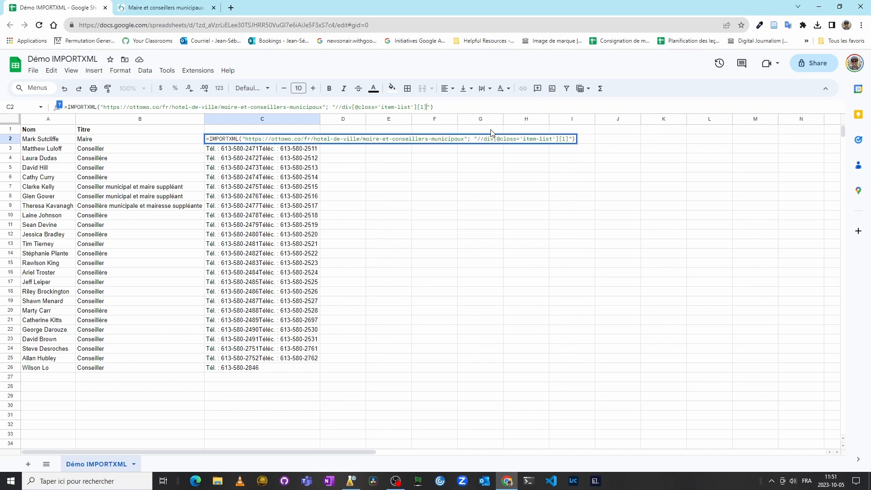
type("//li[1]")
key("Return")
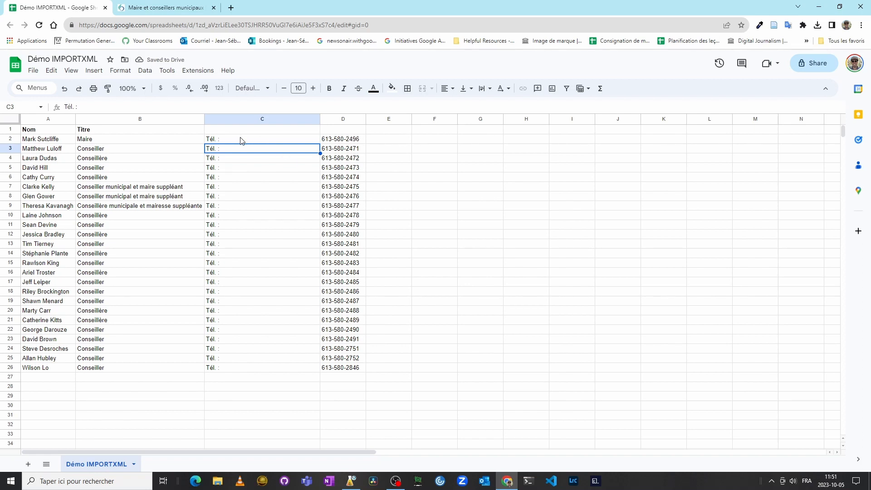
Step: Copy the IMPORTXML formula from C2 into E2
left_click(291, 142)
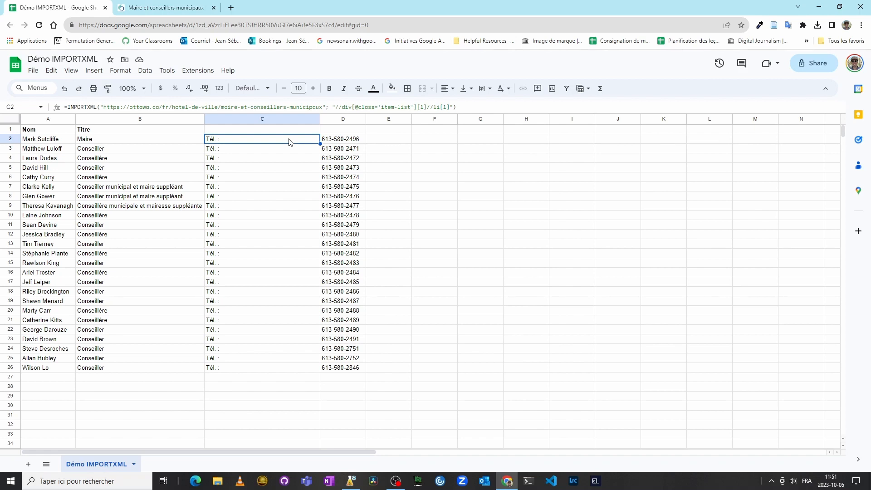
left_click(388, 140)
key("ctrl+v")
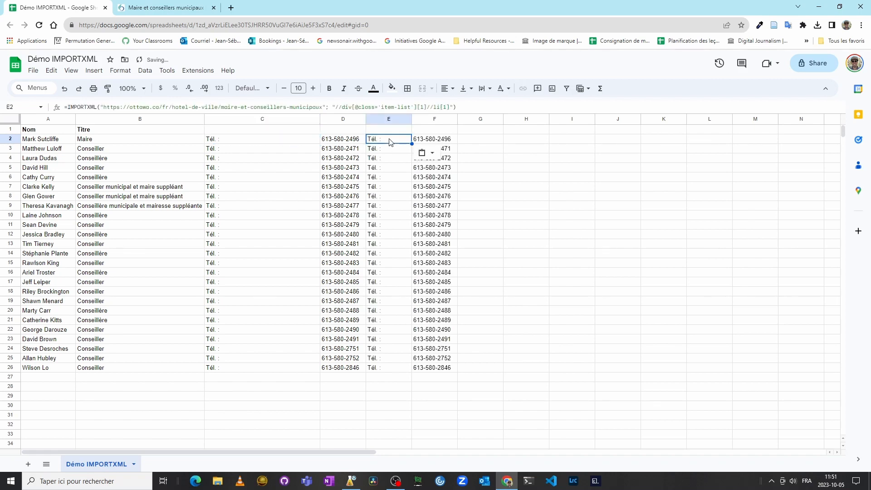
Step: Change the list-item index in E2's XPath query to "li[2]" and apply the formula
left_click(446, 108)
key("BackSpace")
type("2")
left_click_drag(457, 109, 440, 108)
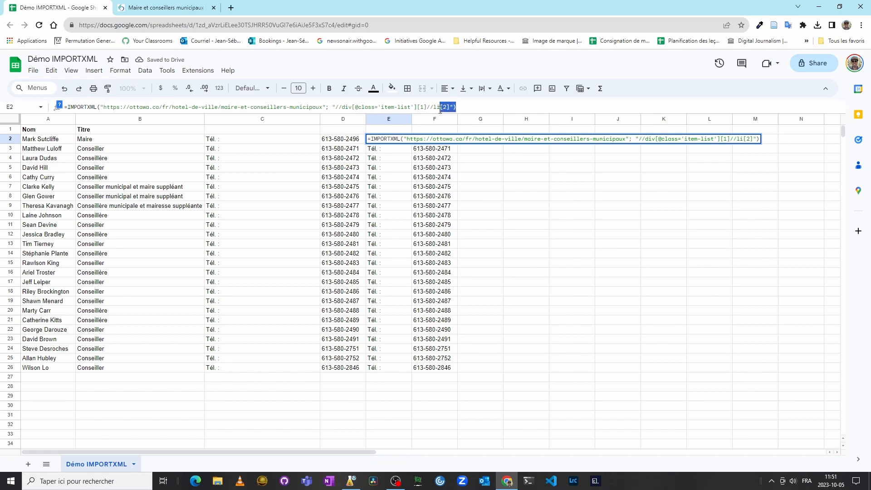
left_click(489, 107)
key("Return")
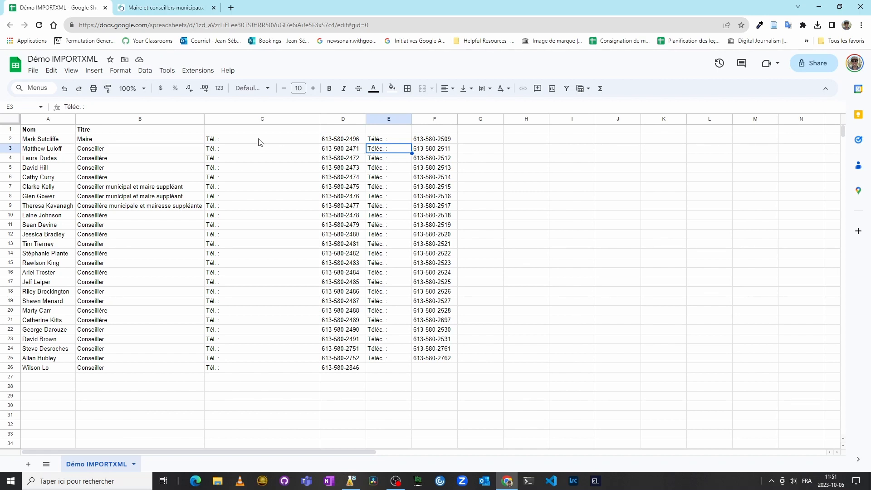
Step: Copy the whole data range A1:F26 and paste it over itself as values only, replacing the formulas
left_click(222, 168)
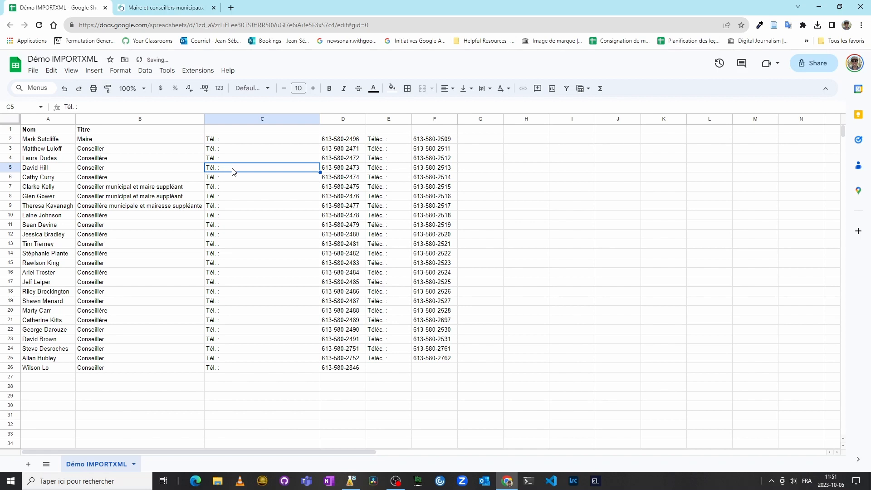
left_click(447, 142)
key("ctrl+a")
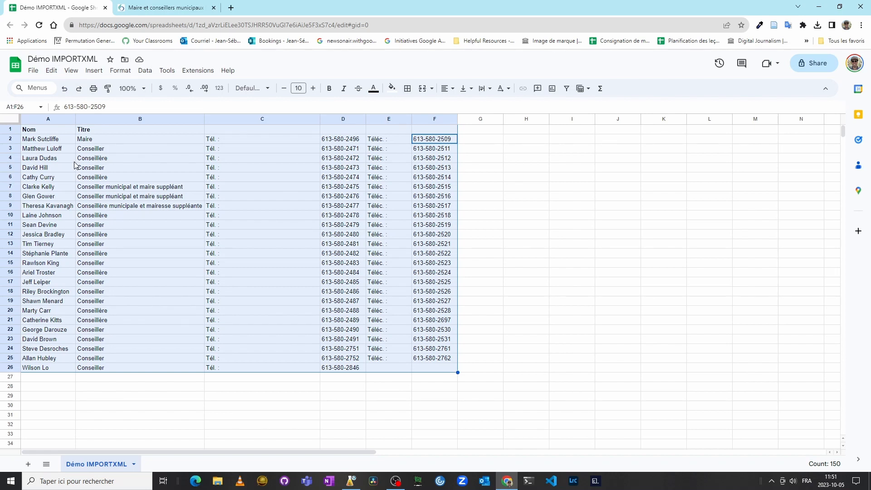
left_click(51, 70)
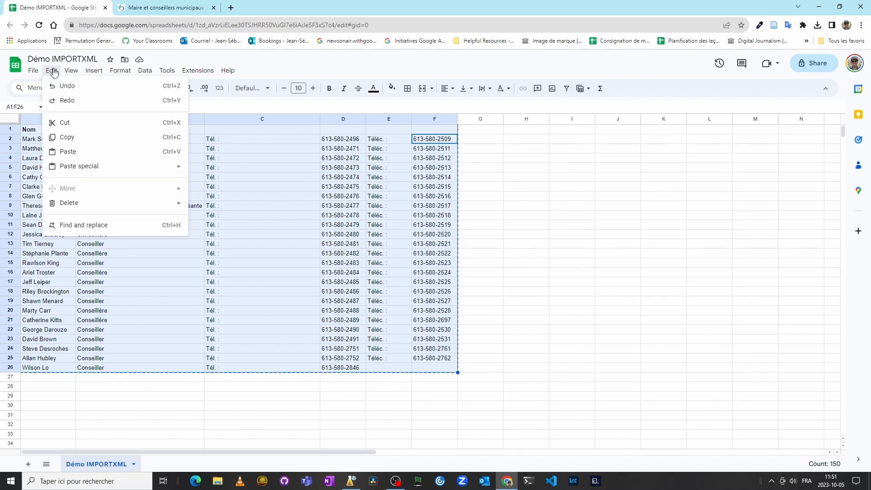
left_click(80, 142)
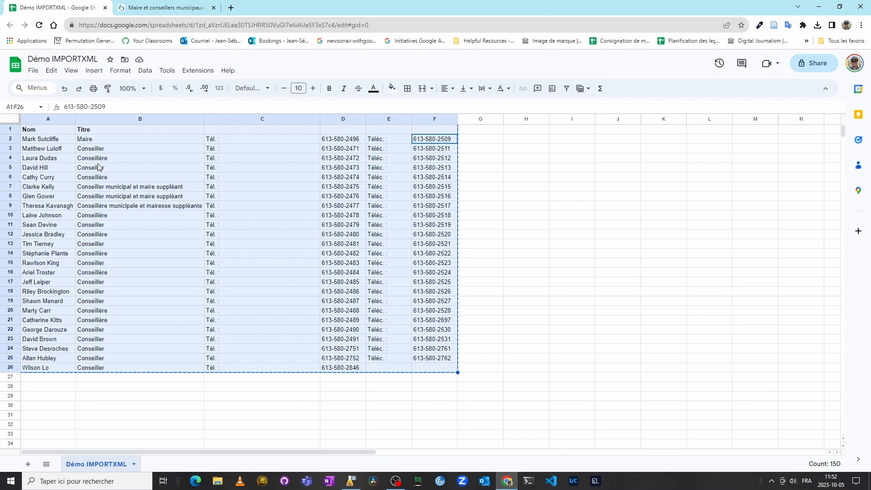
left_click(55, 71)
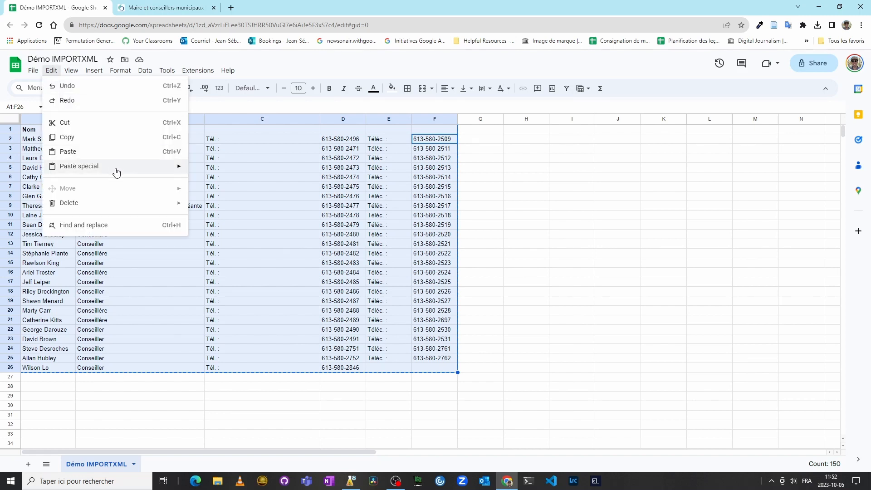
mouse_move(116, 171)
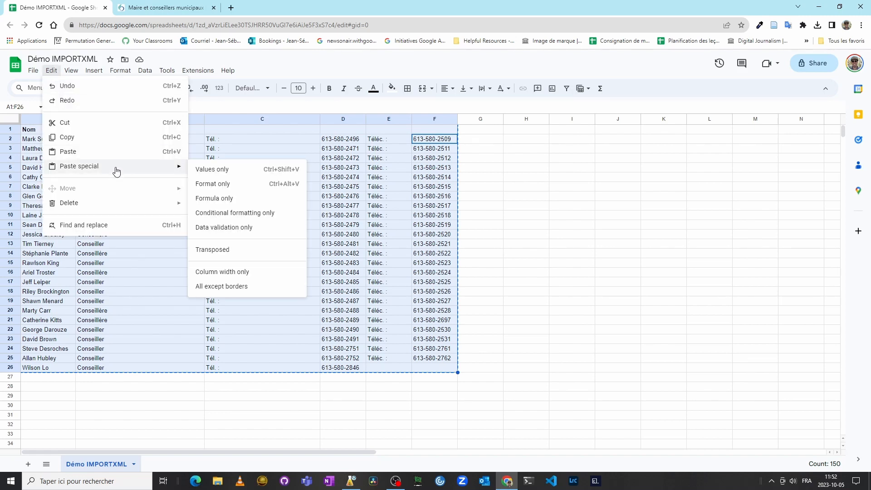
left_click(240, 174)
Step: Test deleting the title in cell B4 and undo the deletion
left_click(115, 157)
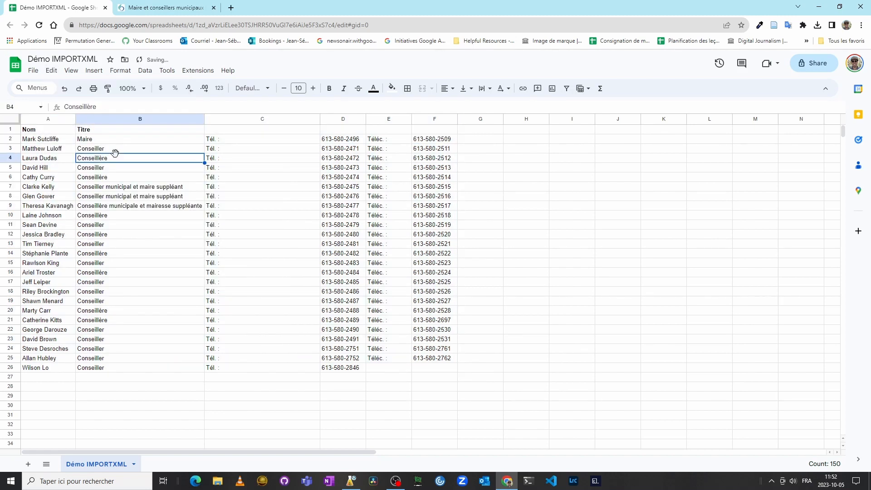
key("Delete")
key("ctrl+z")
Step: Clear the "Tél. :" and "Téléc. :" labels from columns C and E
left_click(261, 119)
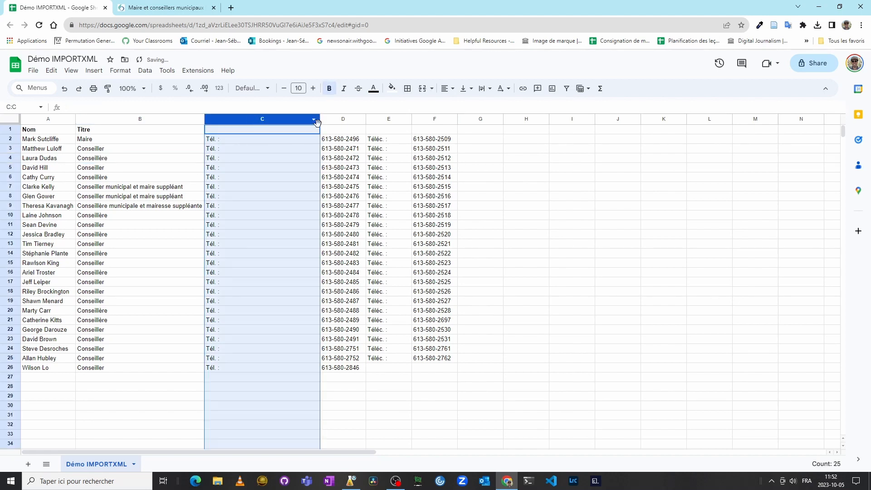
left_click(394, 120, "ctrl")
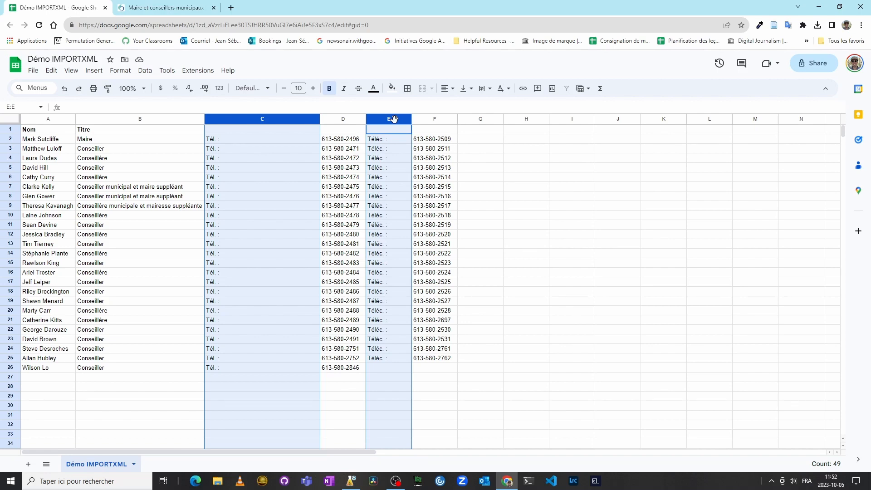
key("Delete")
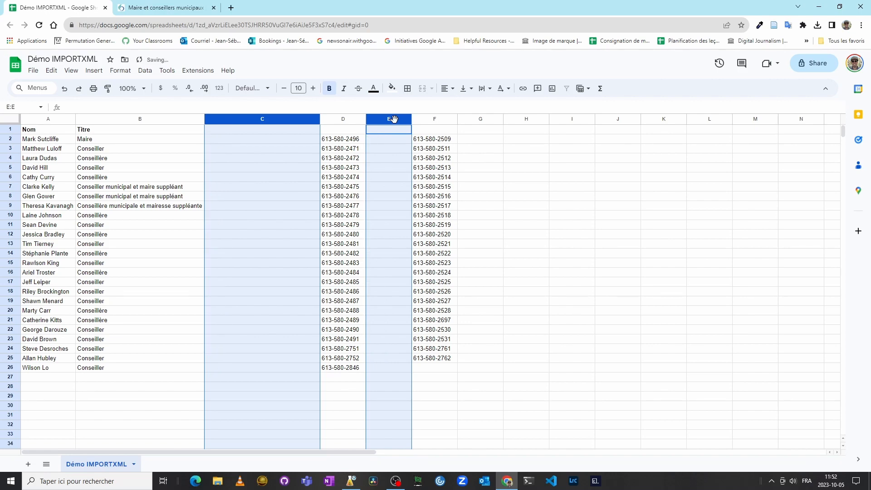
right_click(296, 119)
left_click(336, 239)
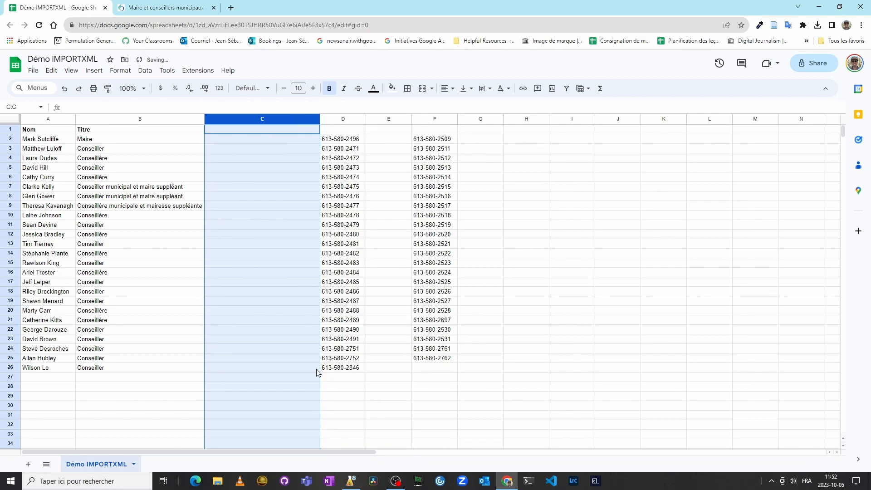
right_click(286, 118)
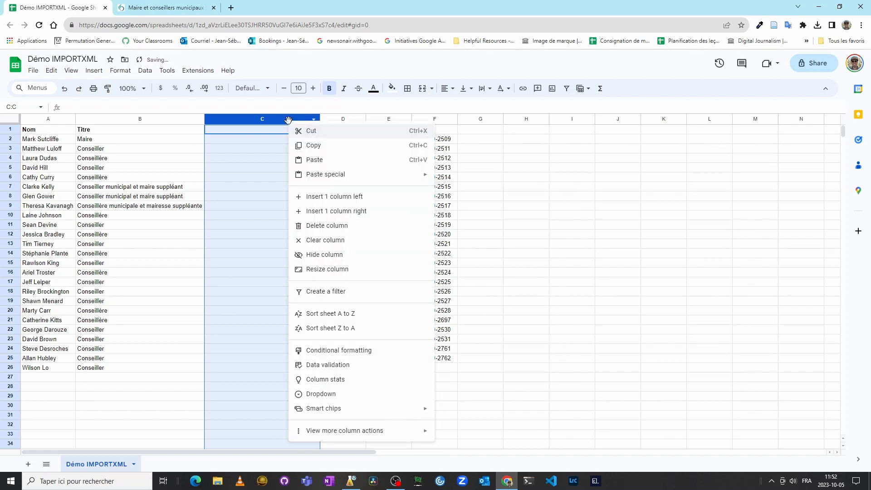
left_click(317, 240)
Step: Move the telephone numbers from D2:D26 into column C, starting at C2
left_click(353, 140)
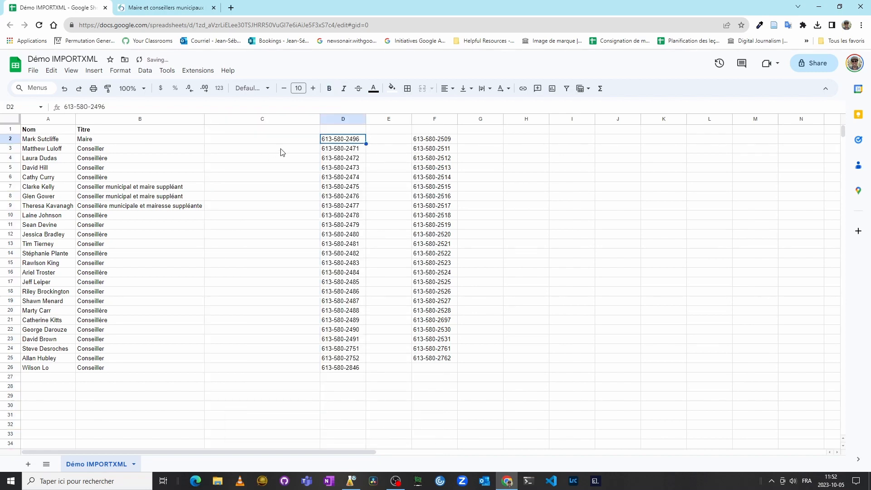
left_click_drag(342, 140, 346, 373)
key("ctrl+c")
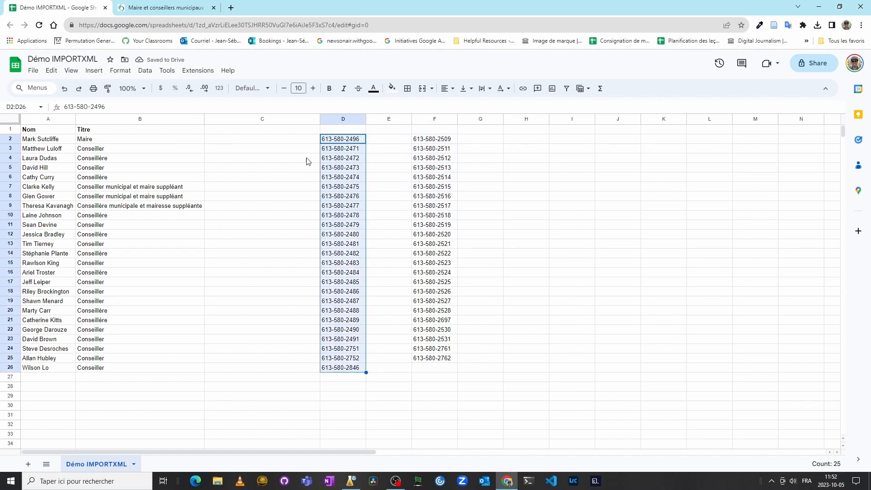
left_click(253, 141)
key("ctrl+v")
Step: Move the fax numbers from F2:F25 into column D, starting at D2
left_click_drag(442, 140, 429, 361)
key("ctrl+x")
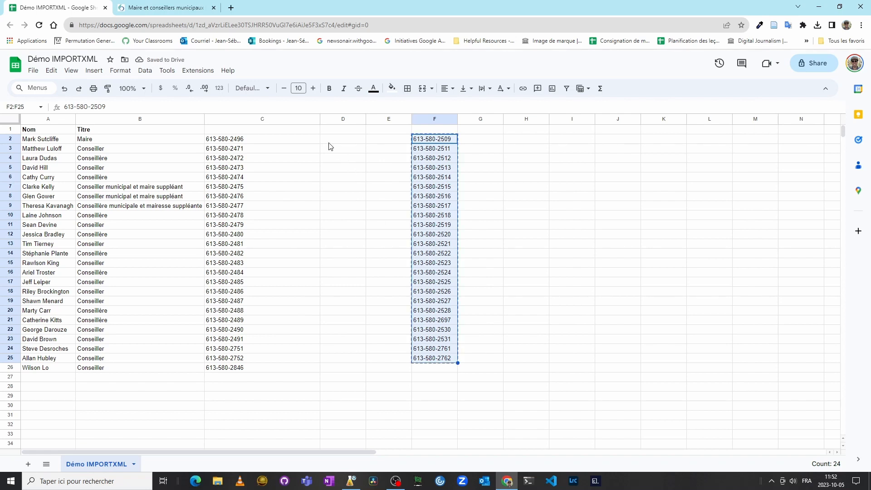
left_click(330, 141)
key("ctrl+v")
Step: Enter the headers "Téléphone" in C1 and "Télécopieur" in D1
left_click(224, 128)
type("Télé")
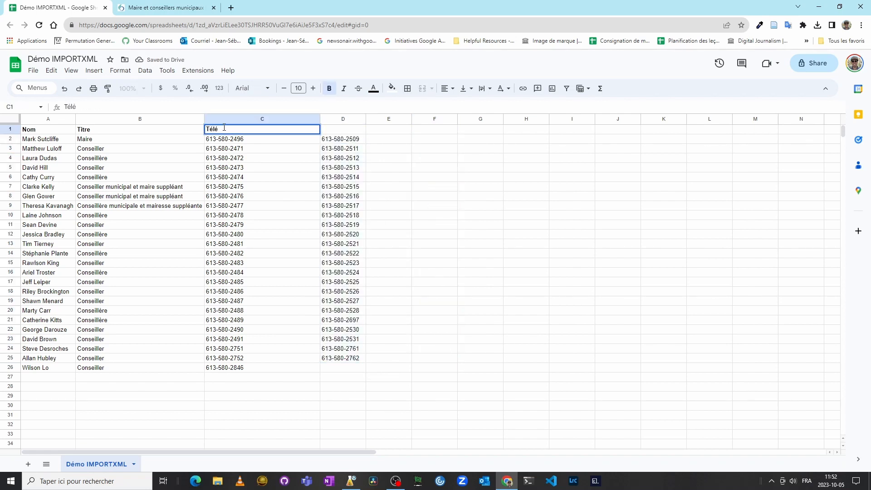
type("phone")
key("Tab")
type("Télécopieur")
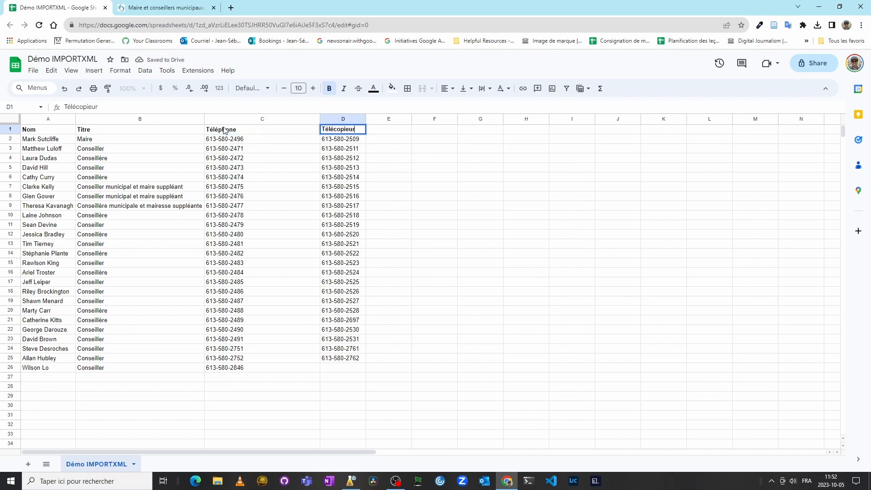
Step: Fit column C's width to the telephone numbers and enter the header "Courriel" in E1
double_click(320, 119)
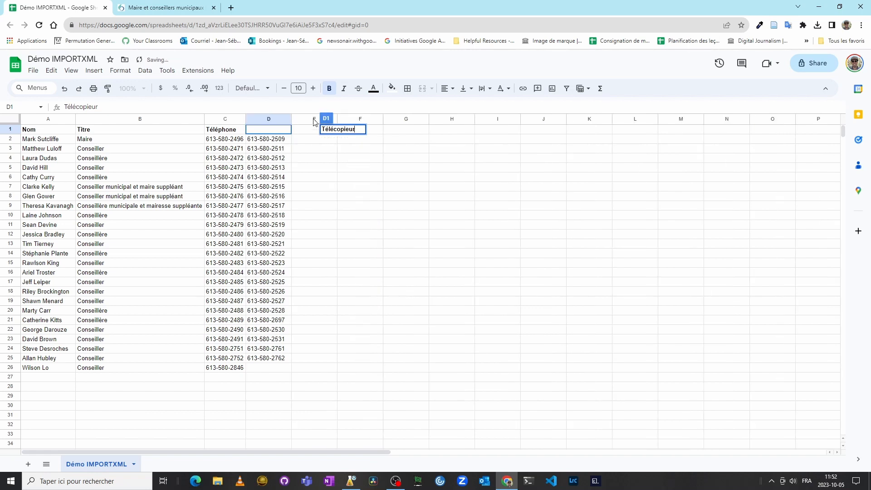
left_click(336, 150)
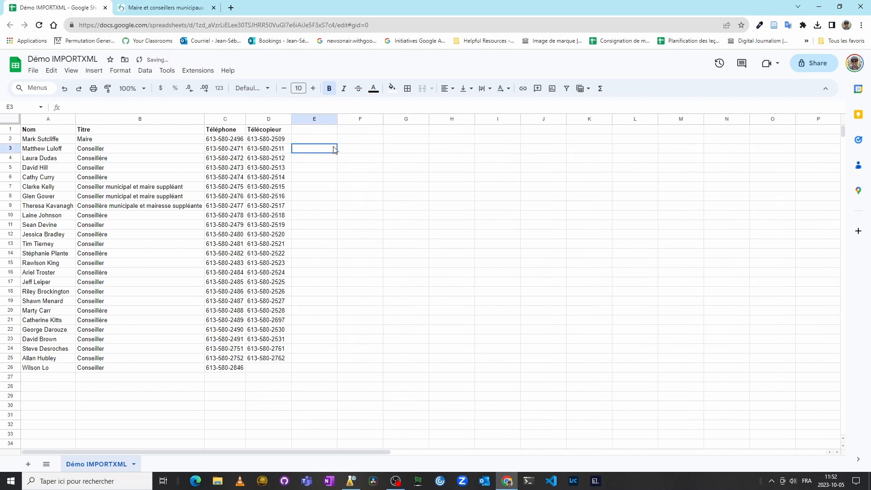
left_click(311, 131)
type("Courriel")
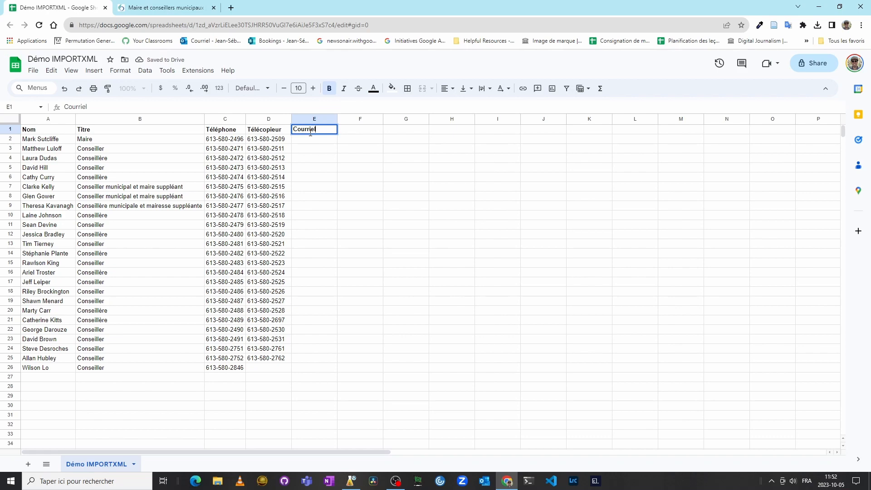
key("Return")
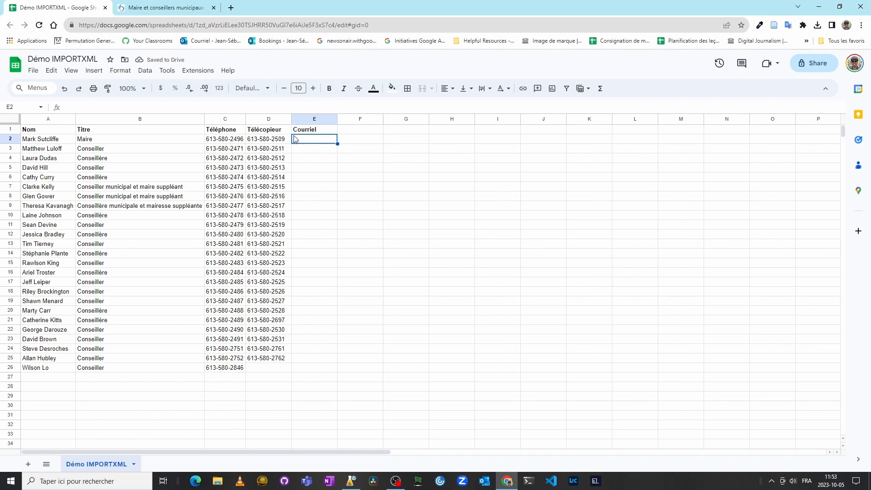
left_click(164, 8)
left_click(164, 25)
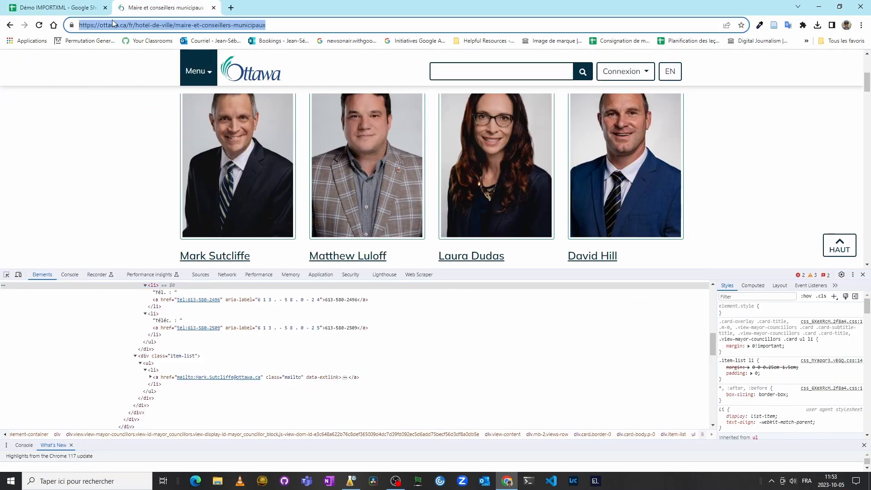
left_click(82, 11)
type("=IMPORTXML(\"")
key("ctrl+v")
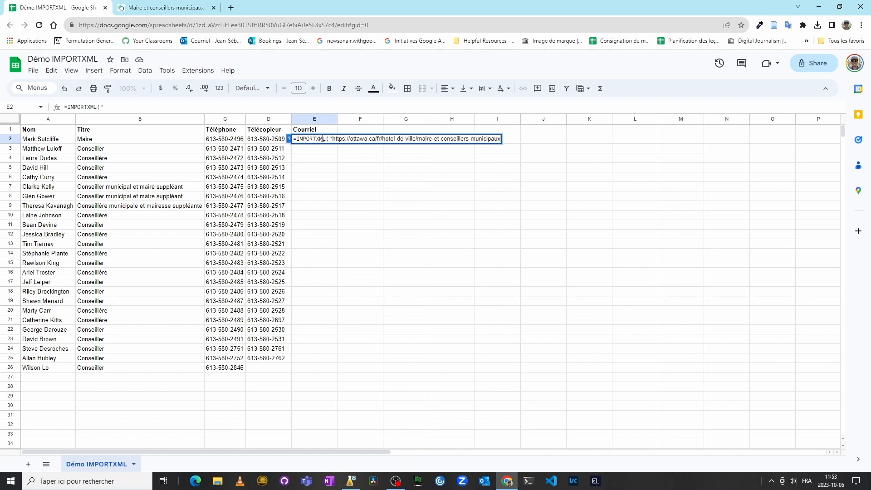
type("\"; \"")
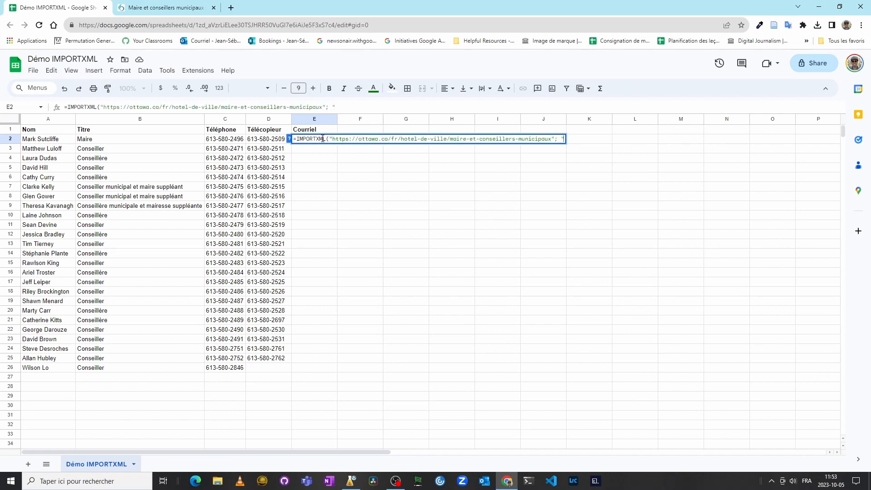
type("//div[@cla")
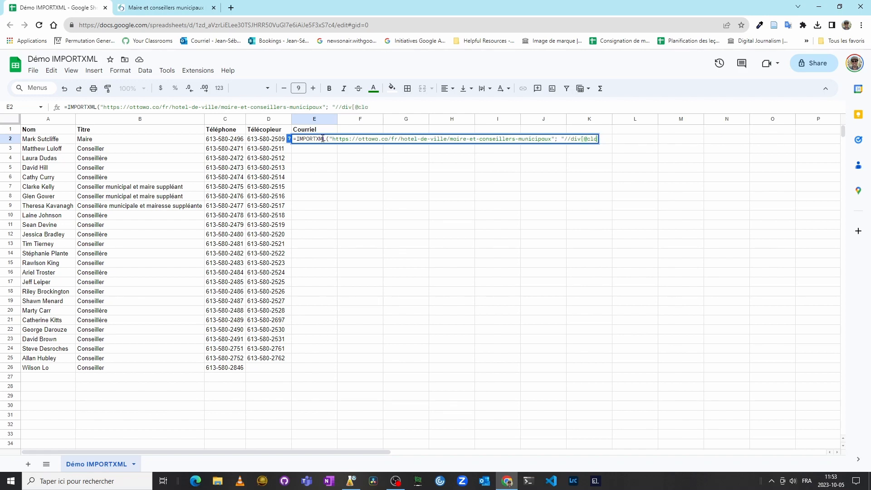
type("ss=''")
type("item-list")
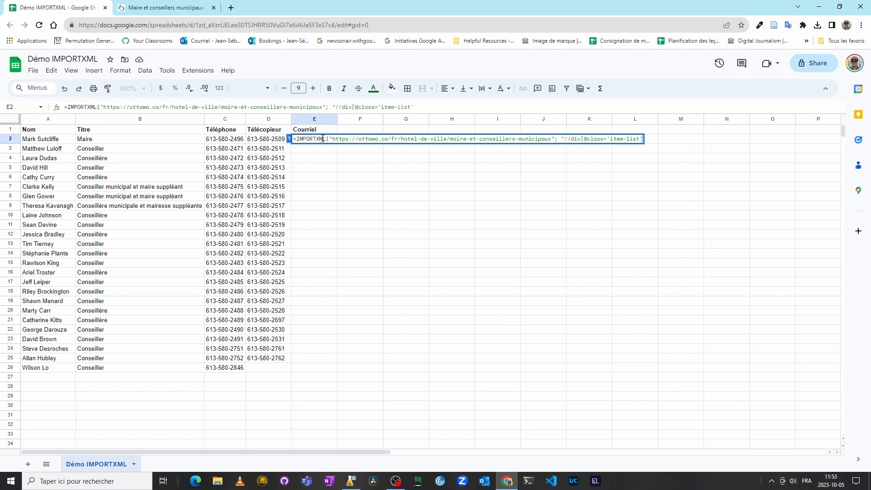
type("]")
left_click_drag(580, 139, 645, 141)
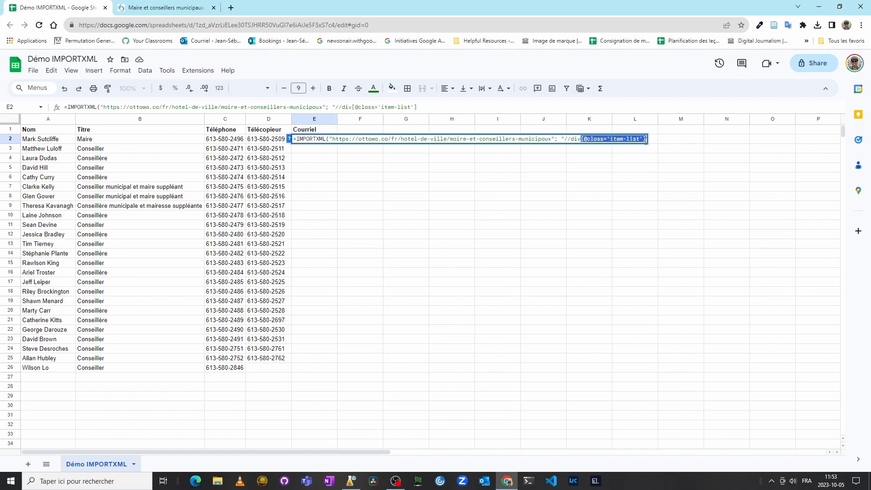
mouse_move(645, 141)
left_mouse_down()
mouse_move(586, 139)
mouse_move(644, 140)
left_mouse_up()
left_click_drag(644, 140, 646, 138)
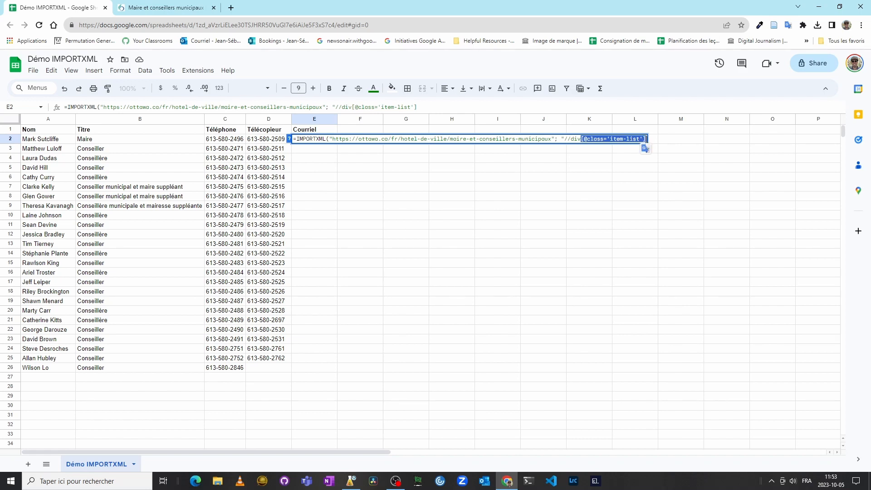
Step: Complete the E2 formula by adding the index [2] after the class condition, and fit column E's width to the imported e-mail addresses
left_click(644, 139)
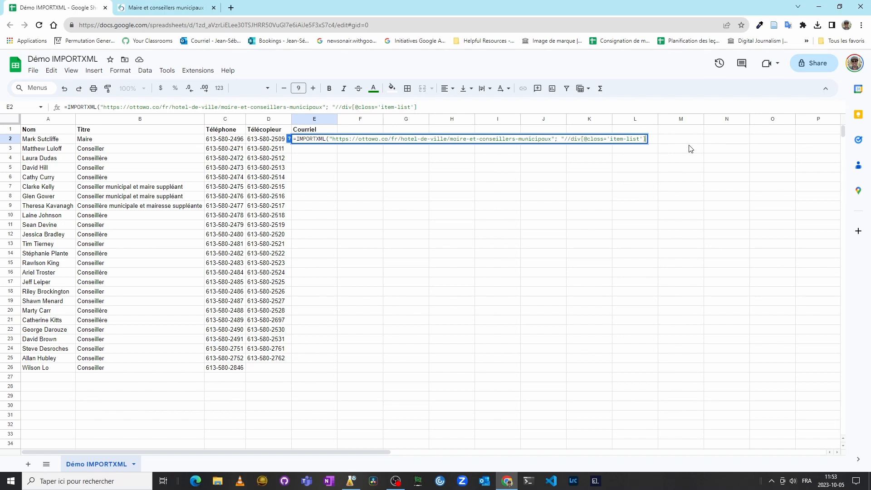
type("[")
type("2]\")")
key("Return")
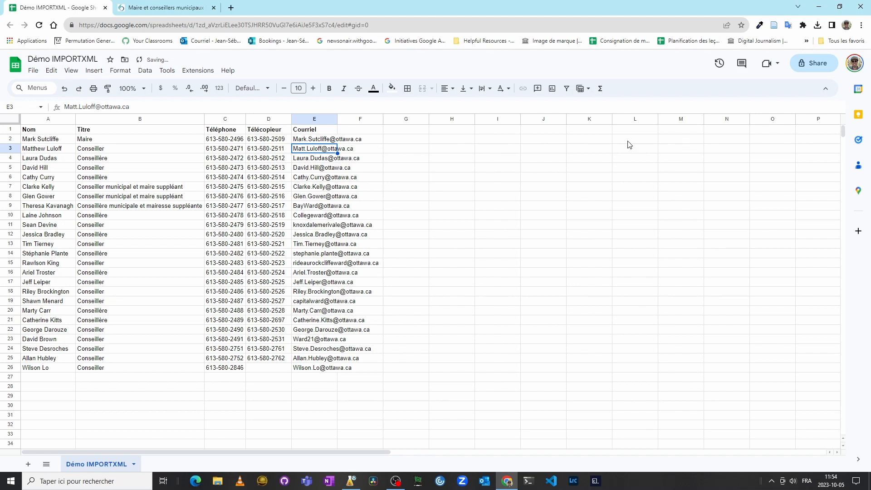
left_click_drag(337, 119, 337, 119)
double_click(337, 119)
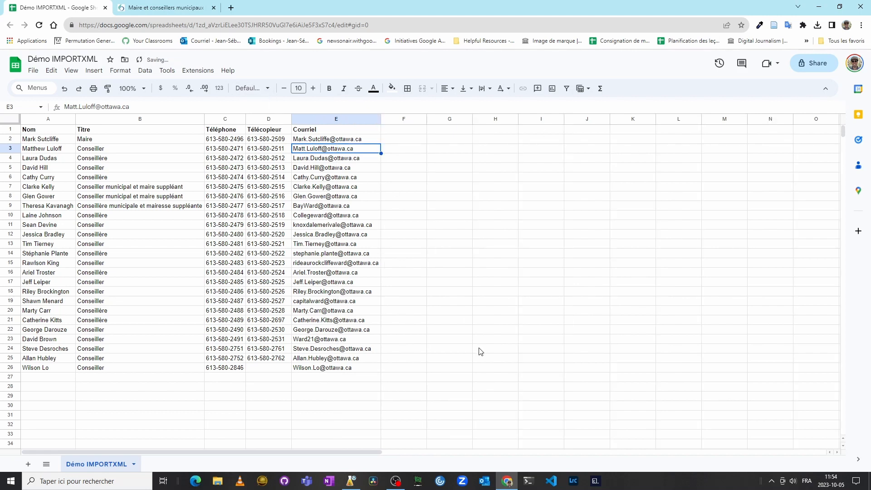